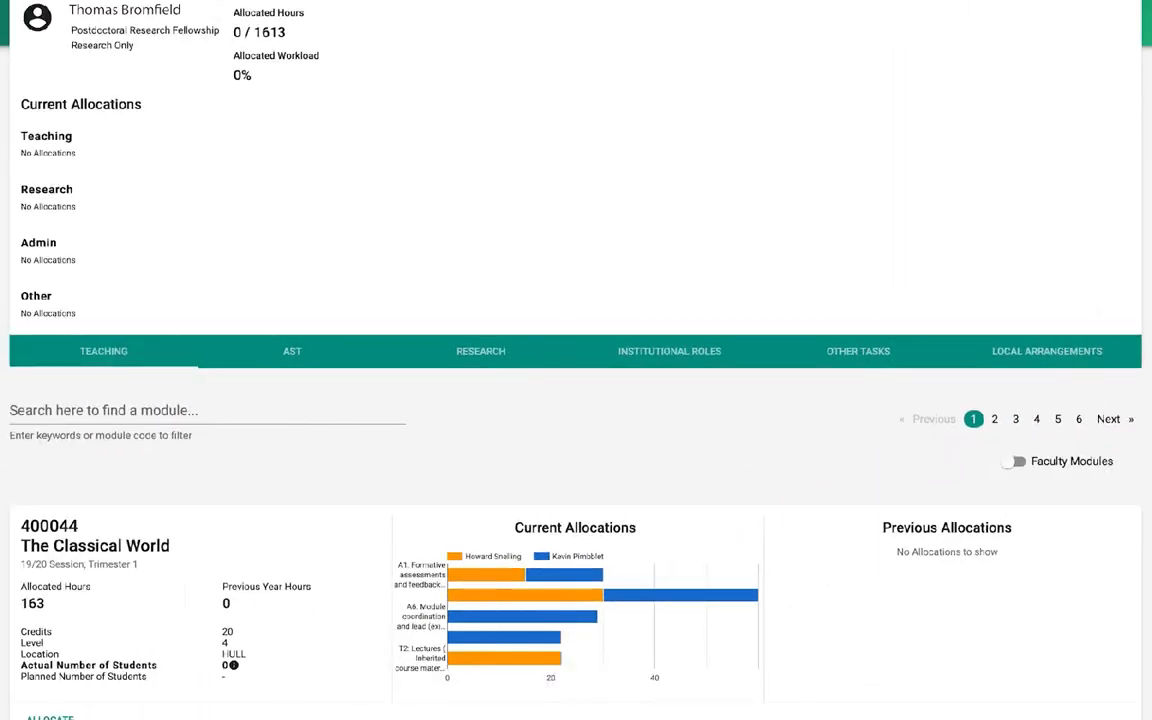
Filter the teaching module list by the keyword "physic"
scroll(576, 360, "down", 4)
scroll(576, 360, "down", 2)
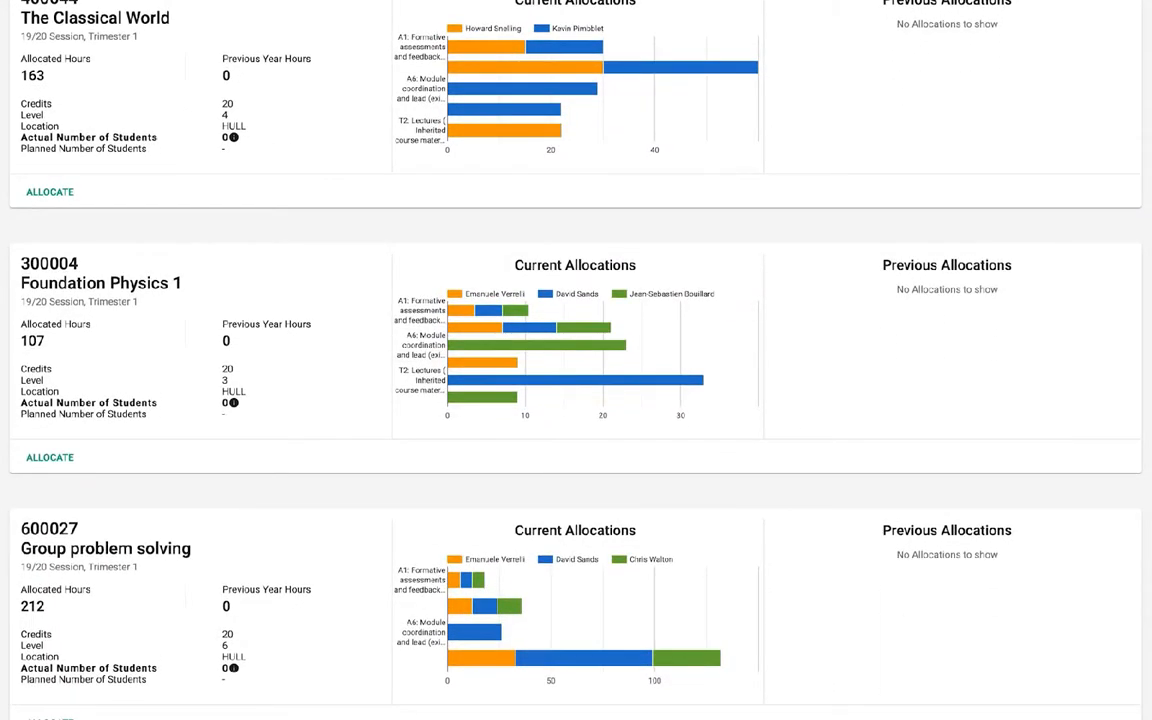
scroll(576, 360, "down", 4)
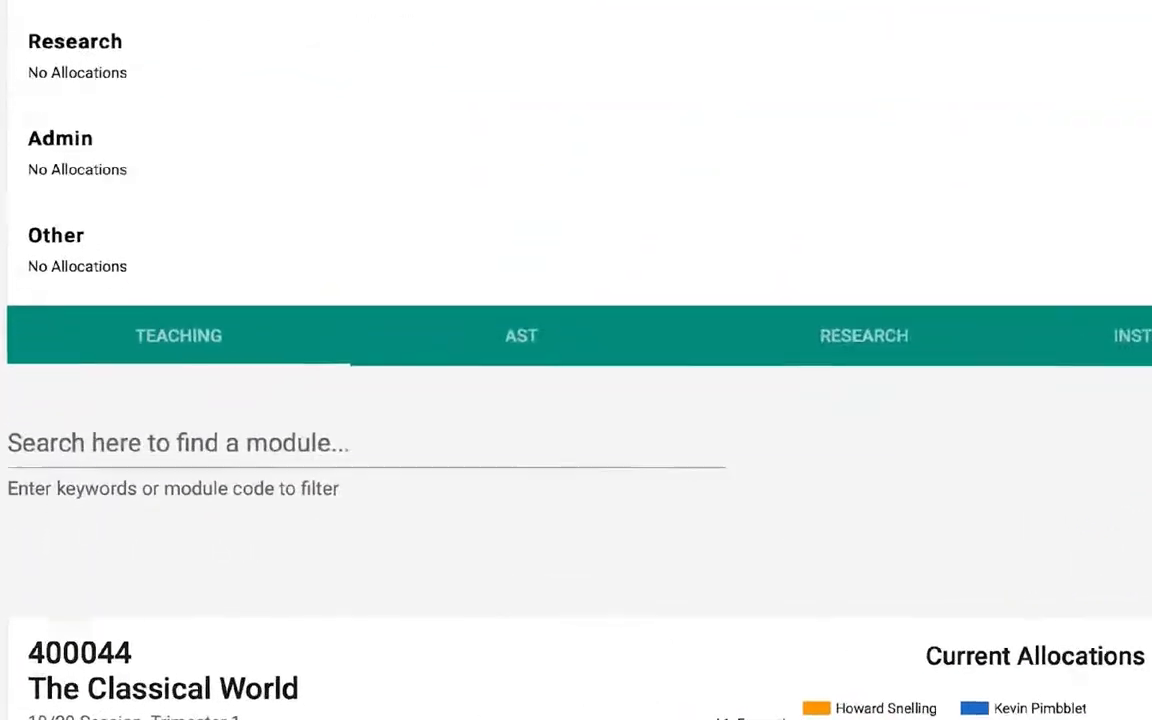
left_click(624, 450)
type("p")
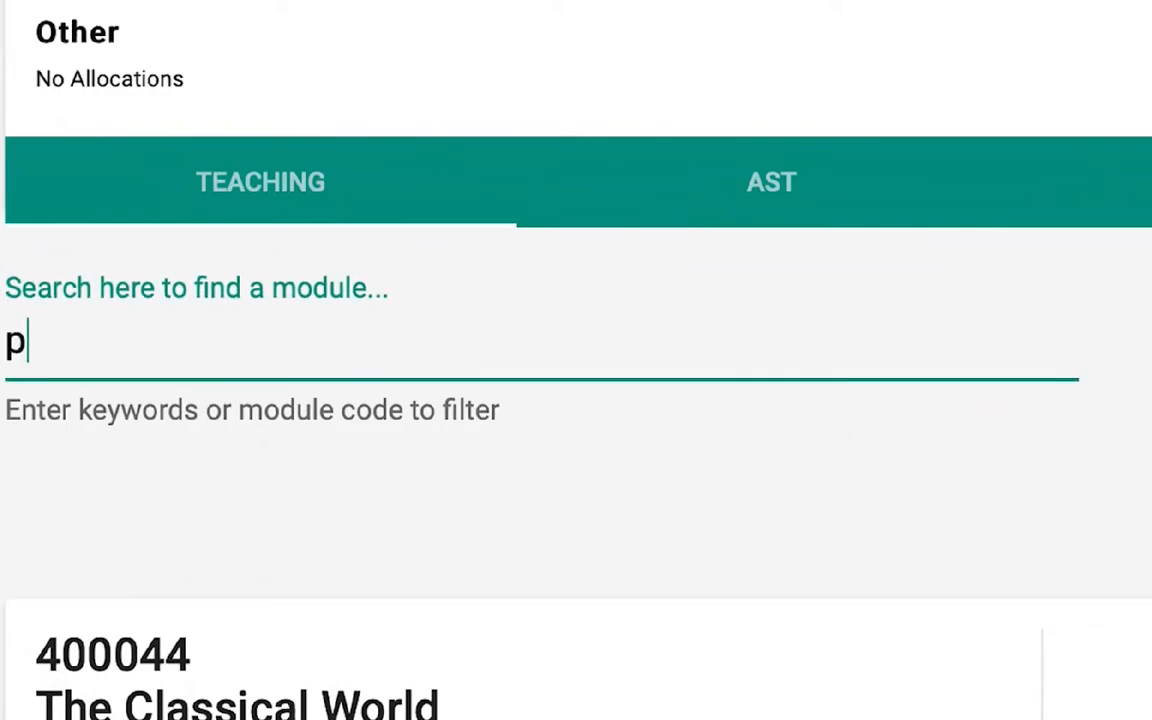
type("hysic")
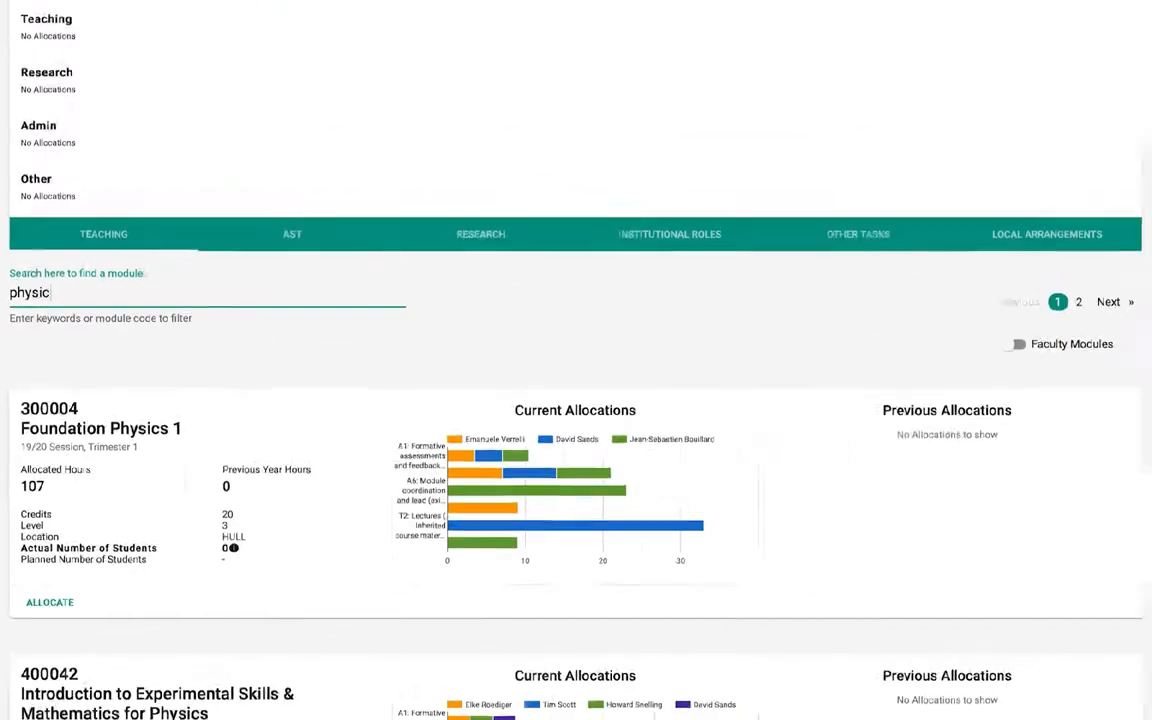
Start an allocation on module 600041 Advanced Quantum, Nuclear and Particle Physics with activity T1: Lectures (Existing course materials)
scroll(576, 360, "down", 5)
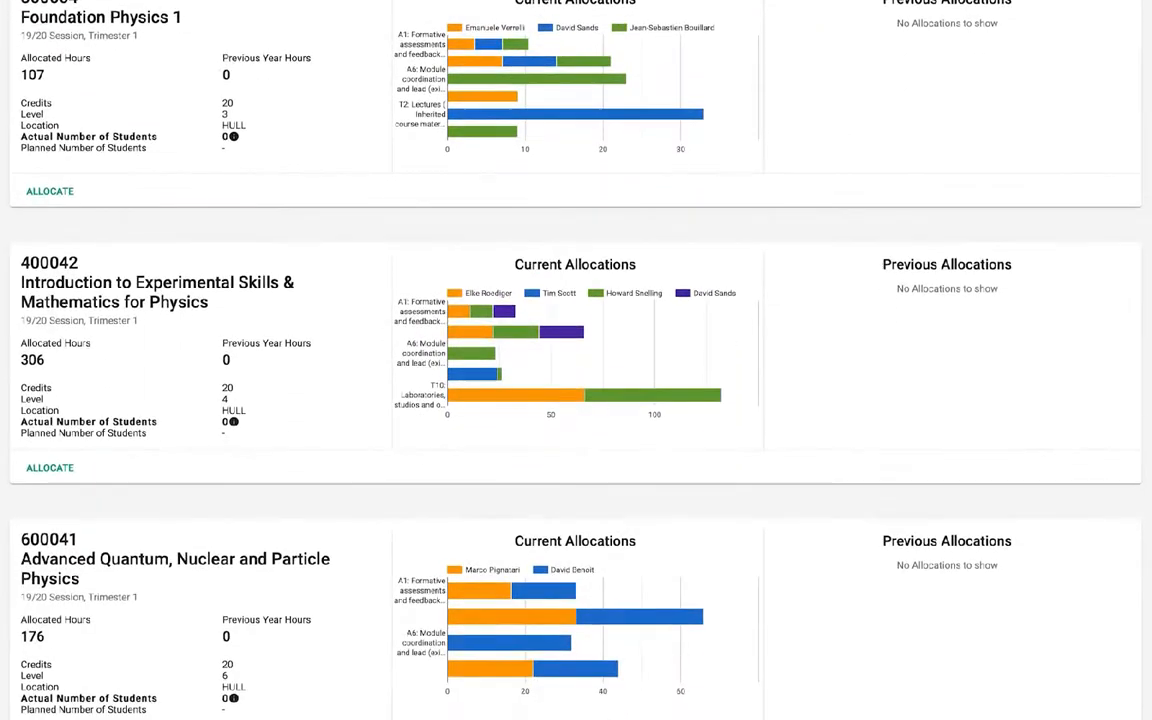
scroll(576, 360, "down", 2)
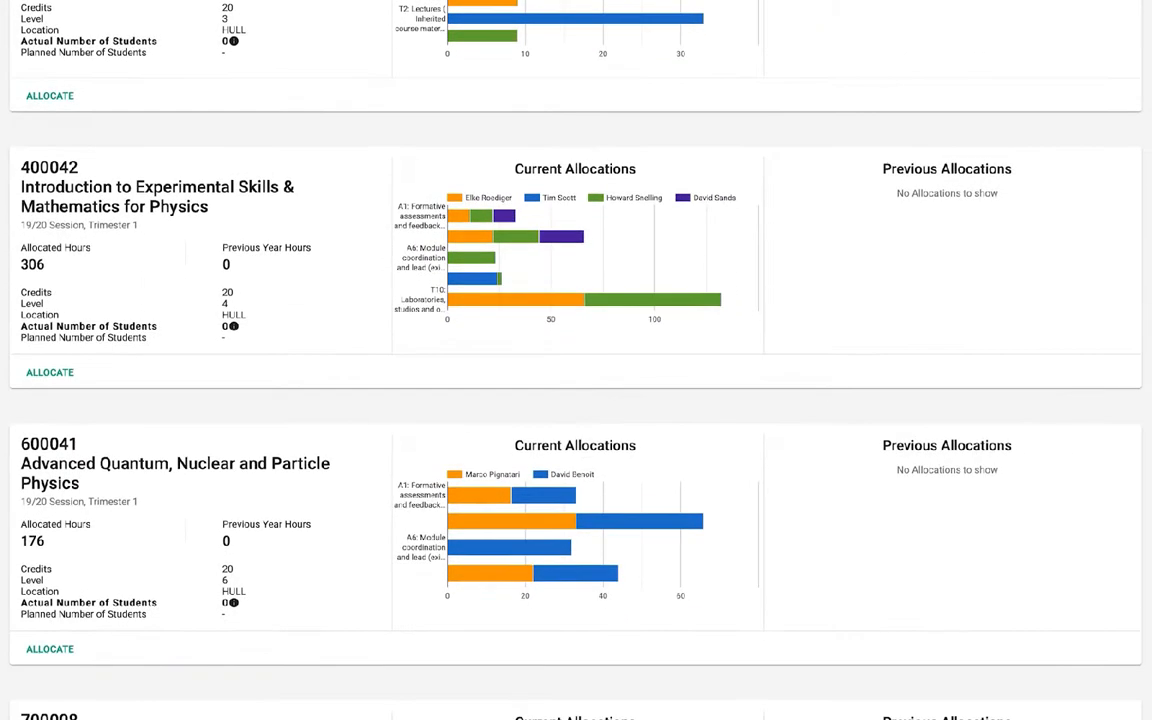
scroll(576, 360, "down", 1)
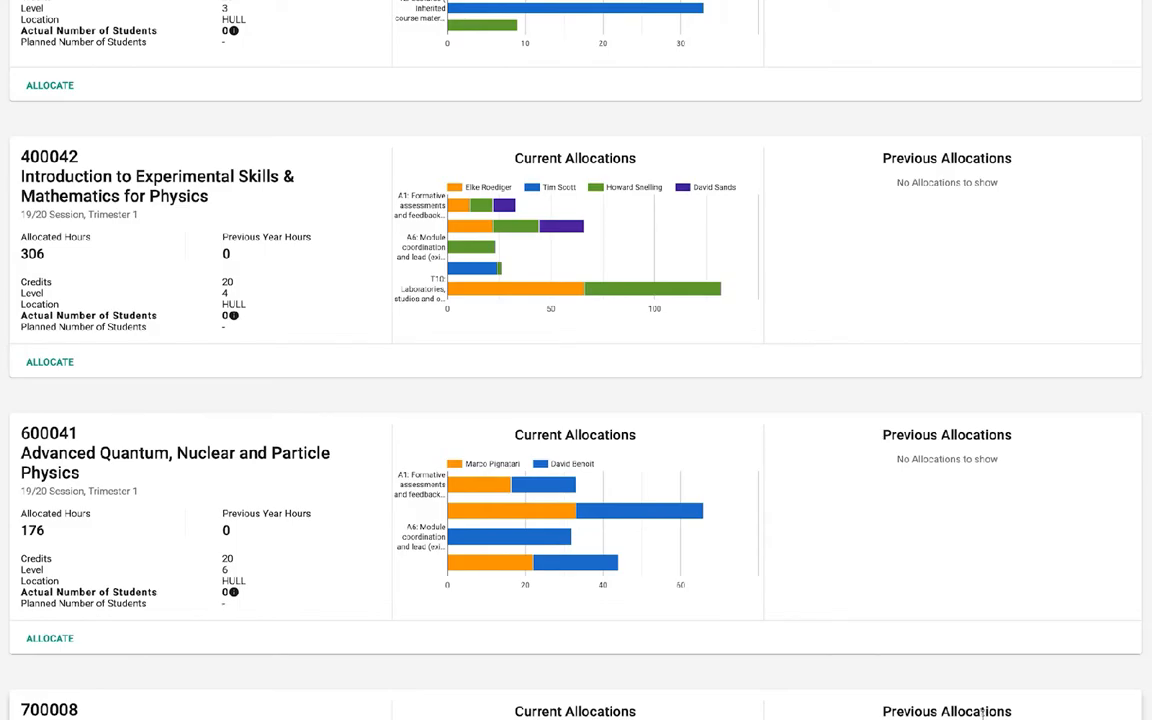
scroll(983, 713, "down", 3)
left_click(50, 638)
left_click(657, 560)
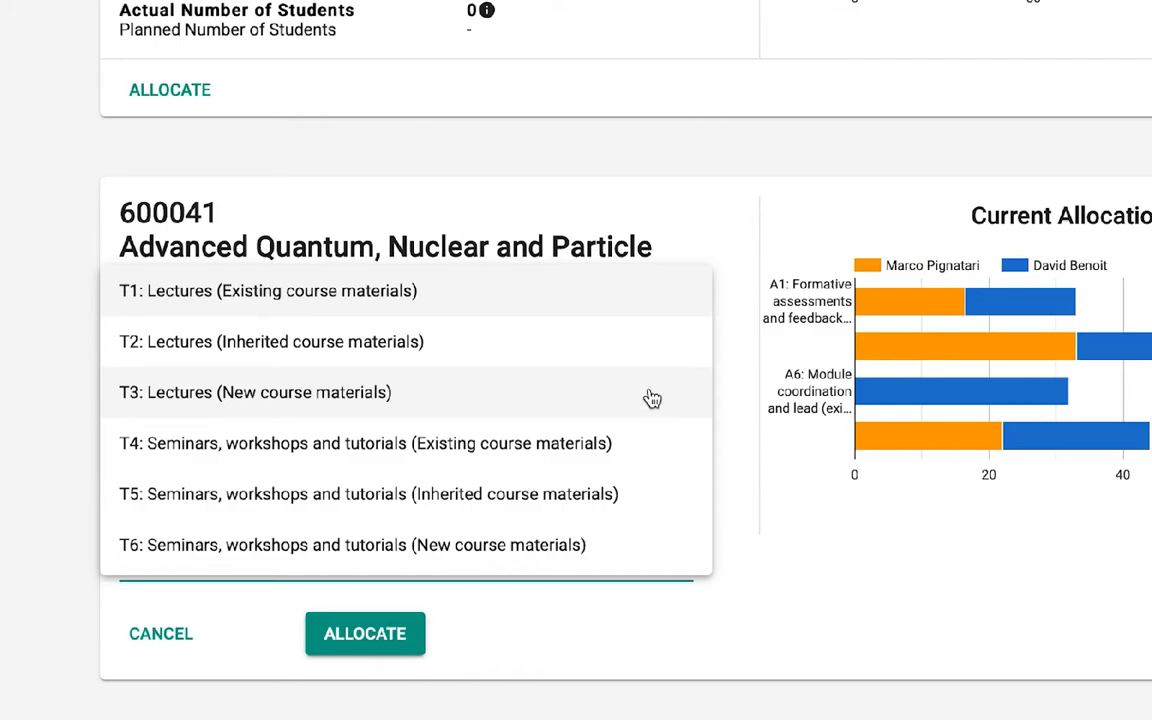
left_click(654, 311)
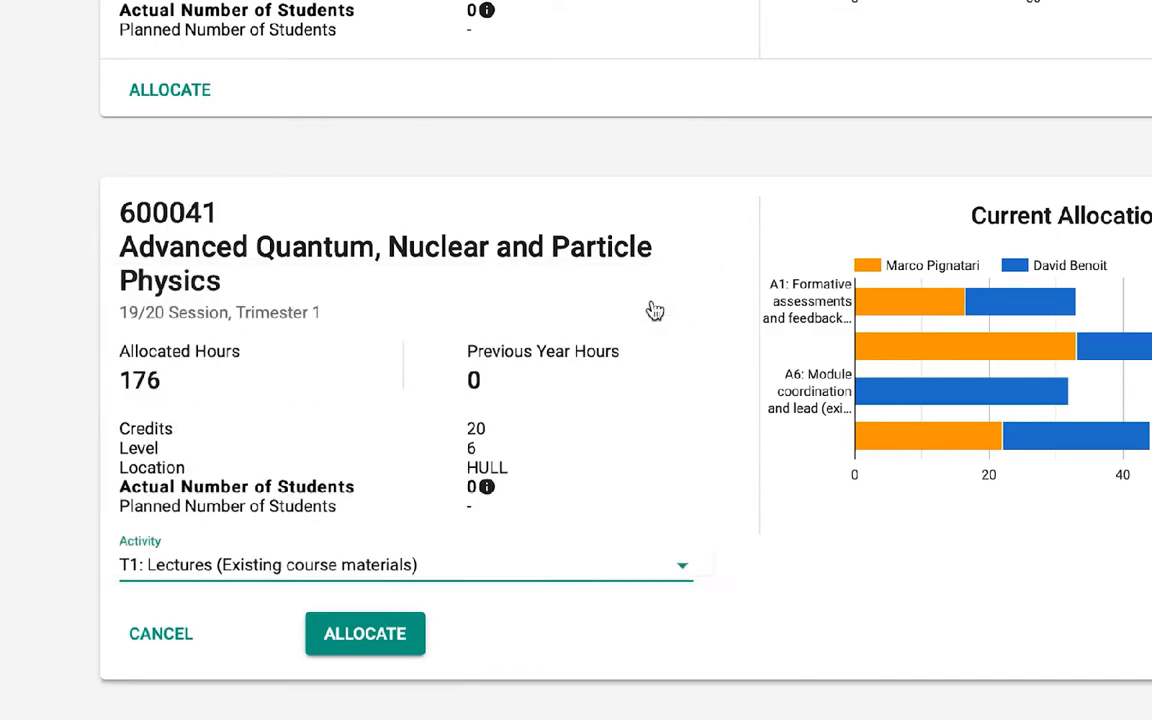
Set the contact hours for the 600041 lecture allocation to 20
scroll(647, 421, "down", 1)
scroll(648, 419, "down", 2)
left_click(581, 372)
type("20")
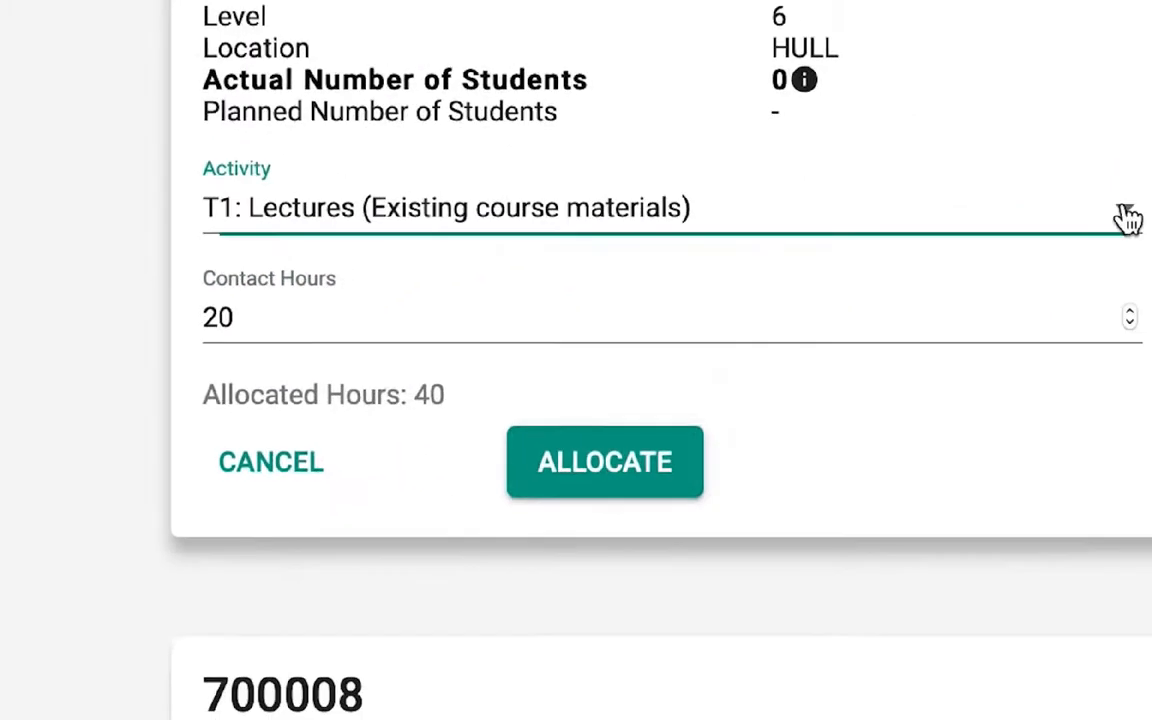
Change the 600041 activity to T3: Lectures (New course materials), then submit and acknowledge the allocation
left_click(1124, 219)
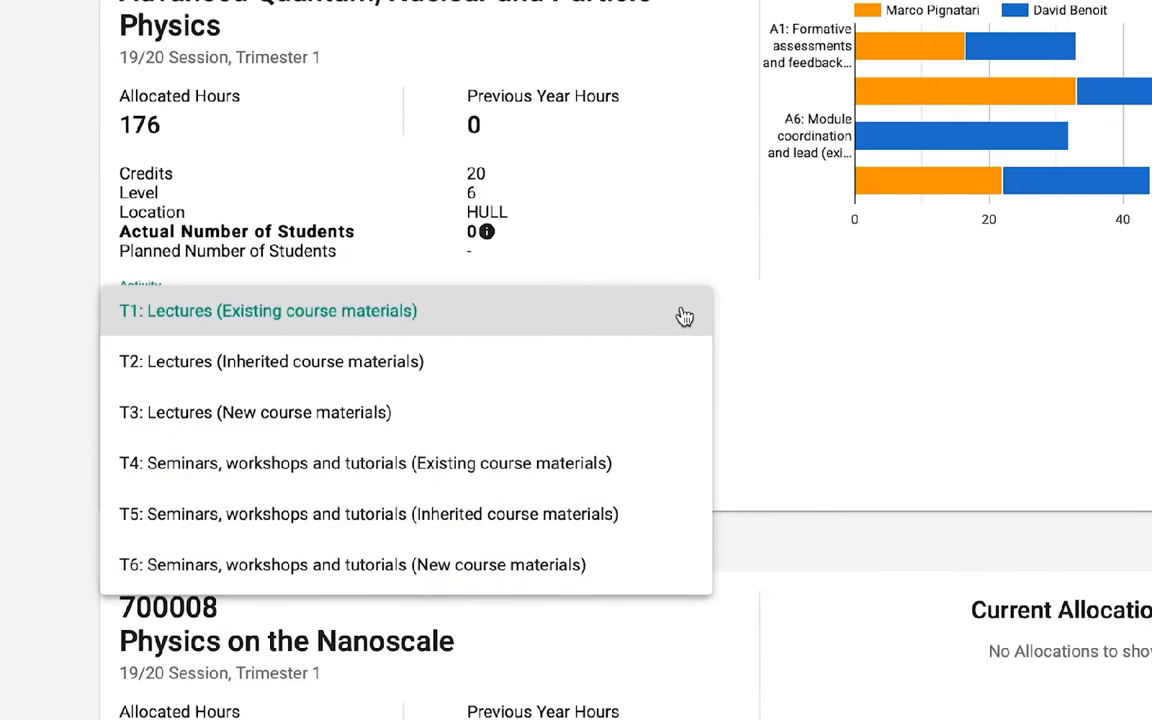
left_click(612, 424)
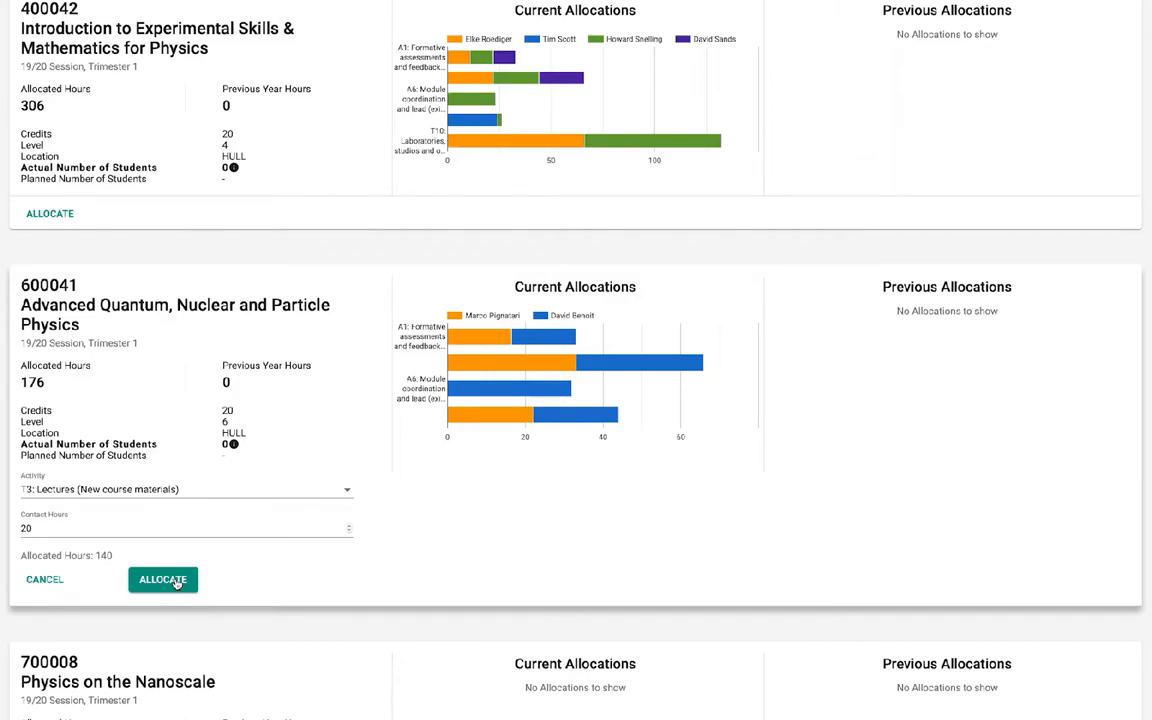
left_click(163, 580)
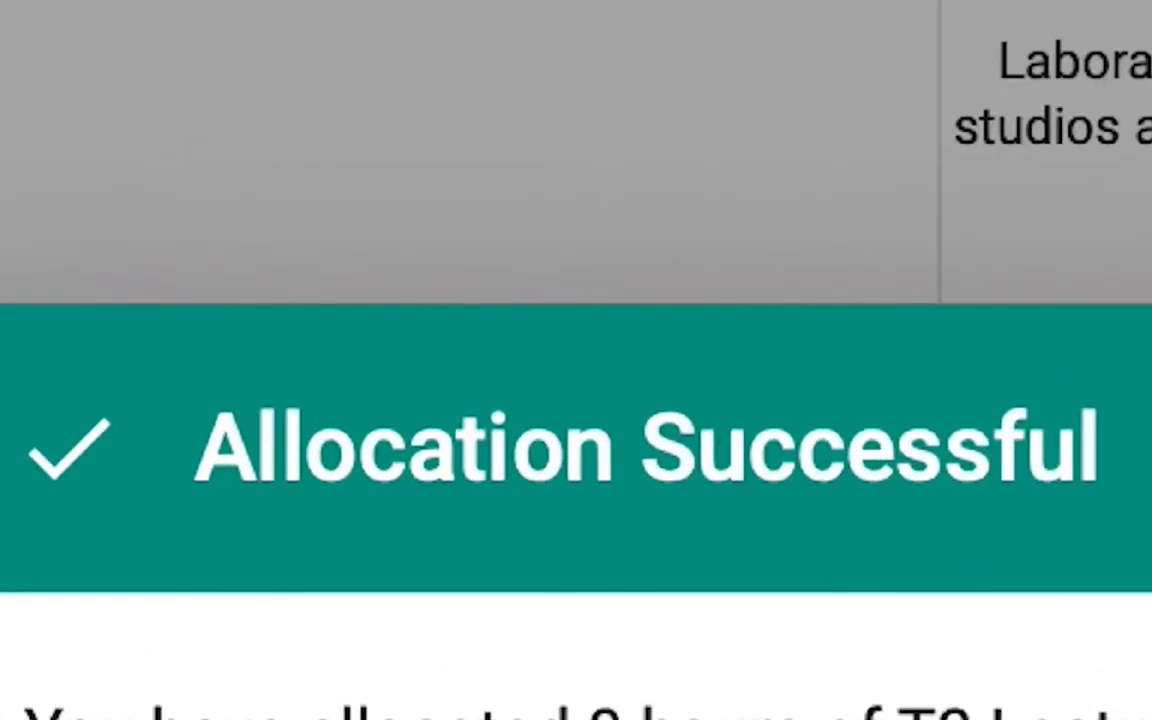
left_click(851, 405)
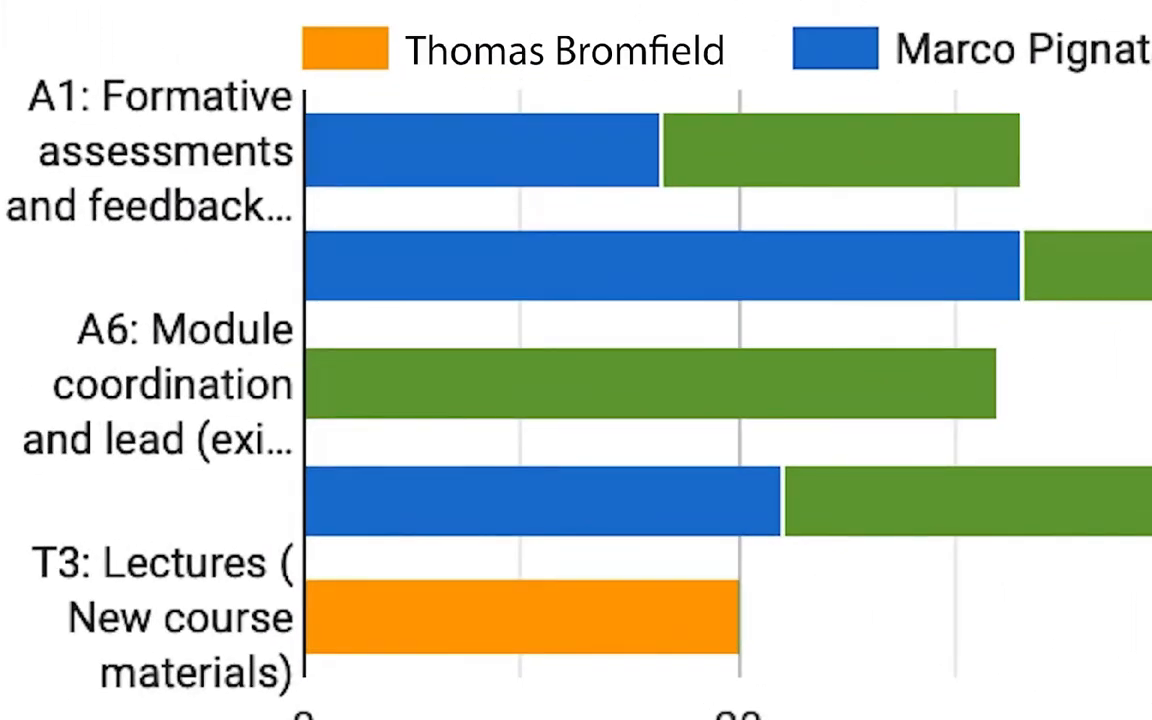
Allocate Academic Support Tuition for 50 students to the staff member
mouse_move(554, 604)
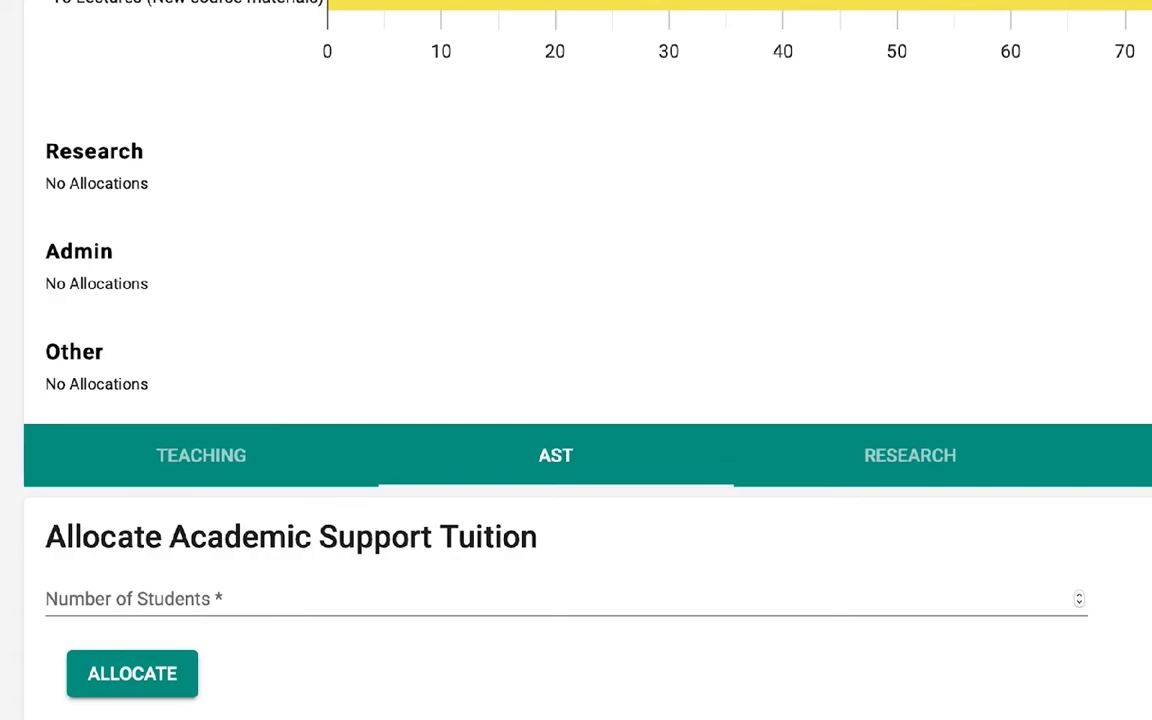
left_click(993, 599)
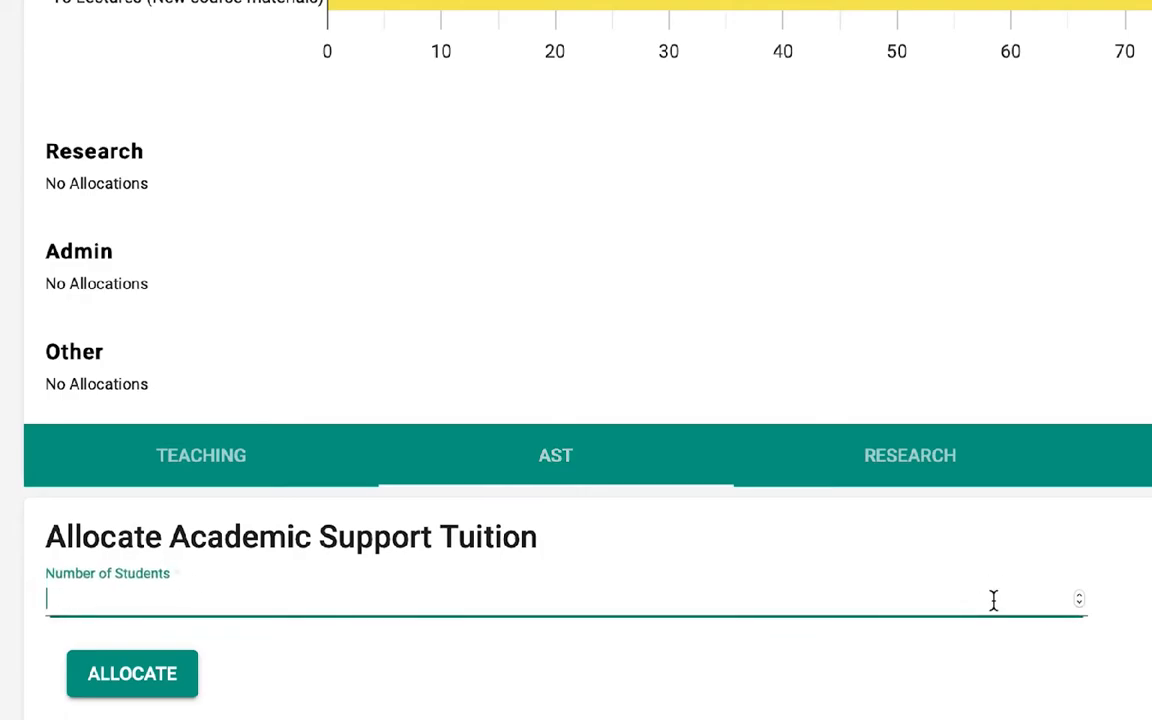
type("50")
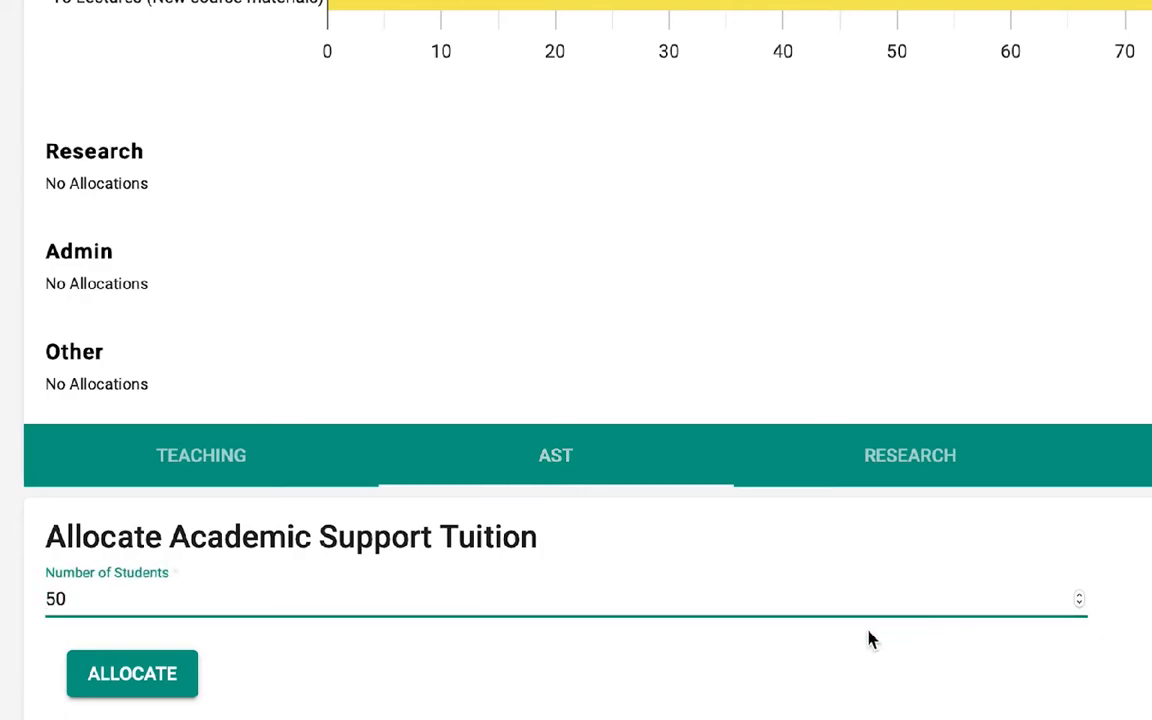
left_click(119, 680)
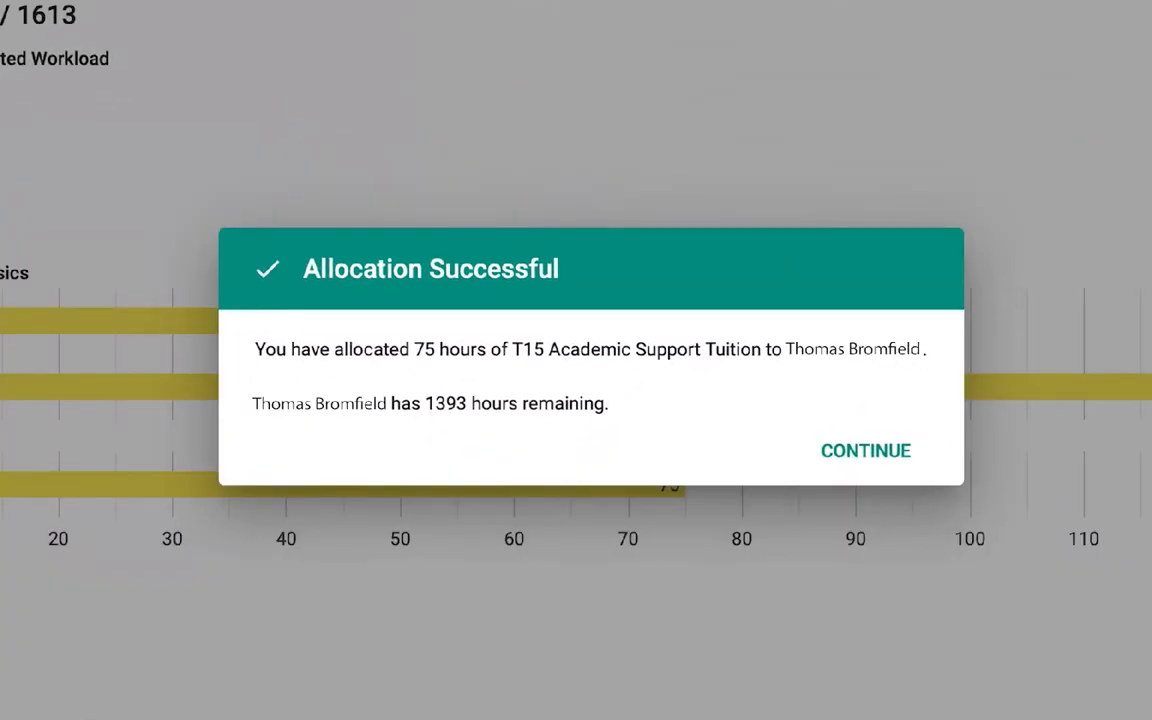
left_click(866, 451)
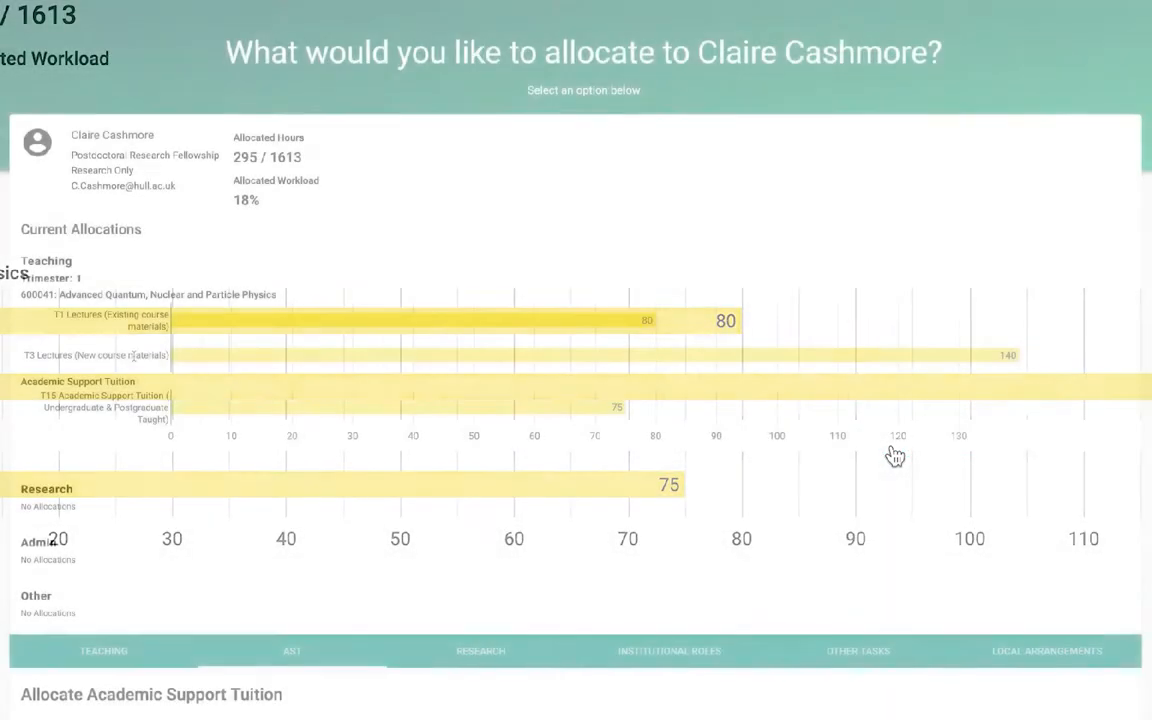
Fill in a research allocation with activity R4: Individual Allocation for Research and/or Scholarship and 200 hours
scroll(500, 400, "down", 5)
left_click(831, 215)
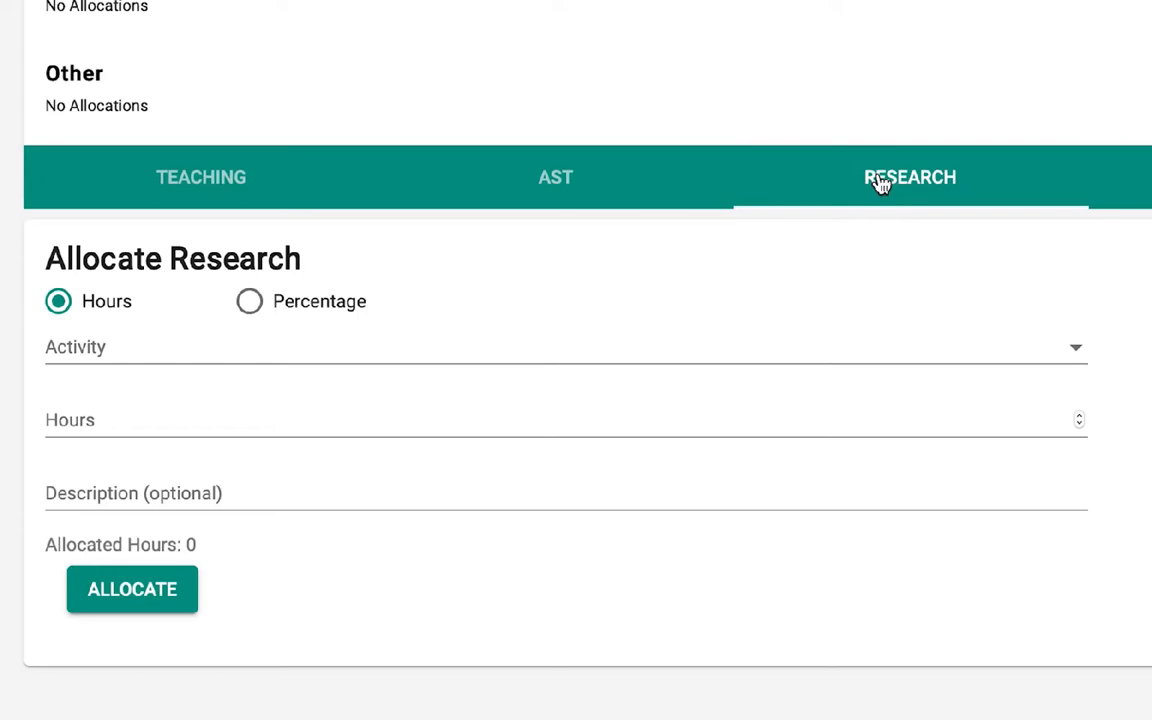
left_click(843, 345)
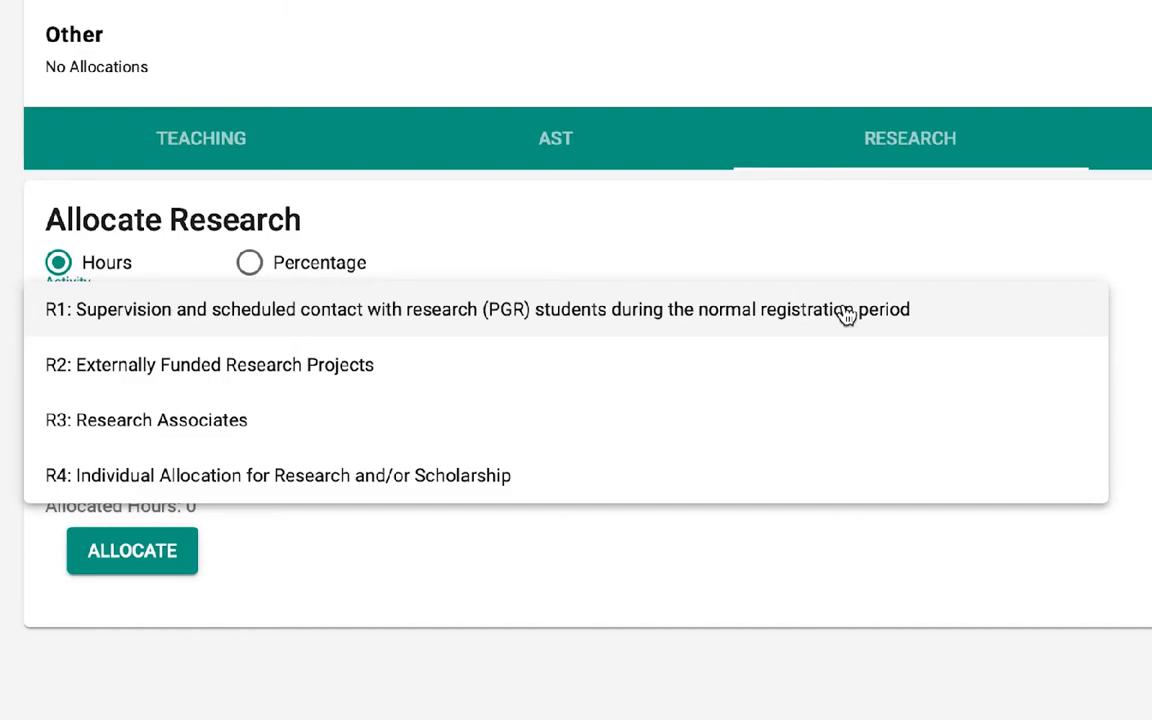
left_click(700, 471)
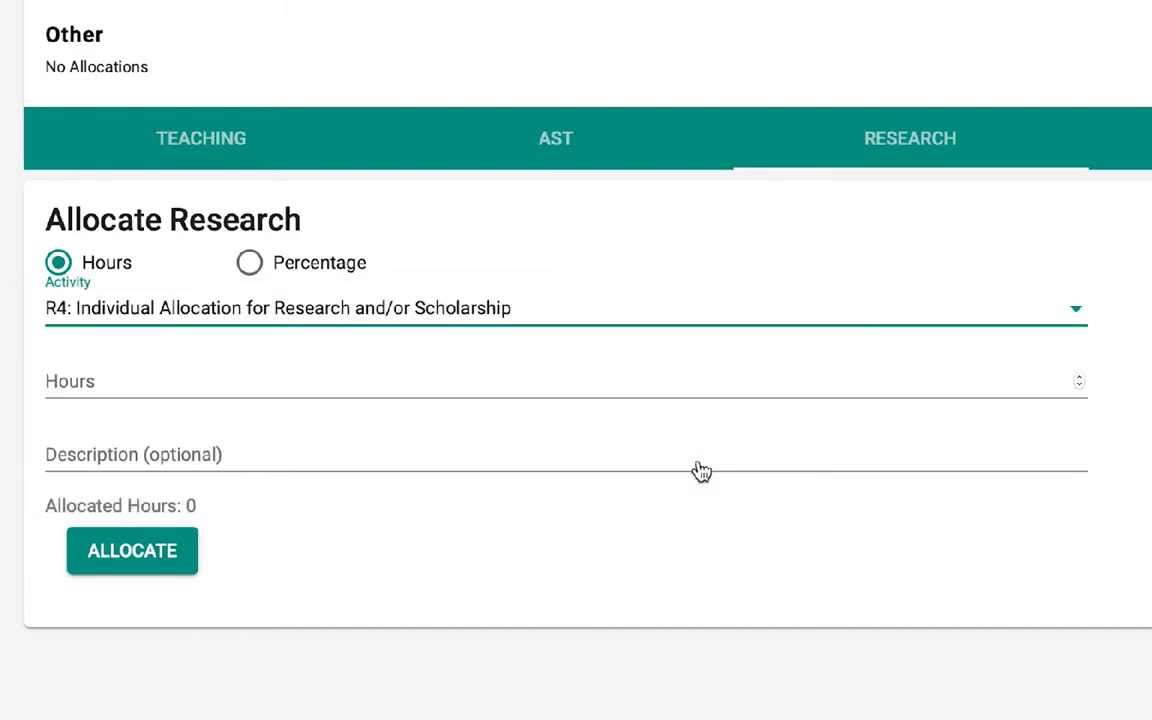
left_click(674, 381)
type("20")
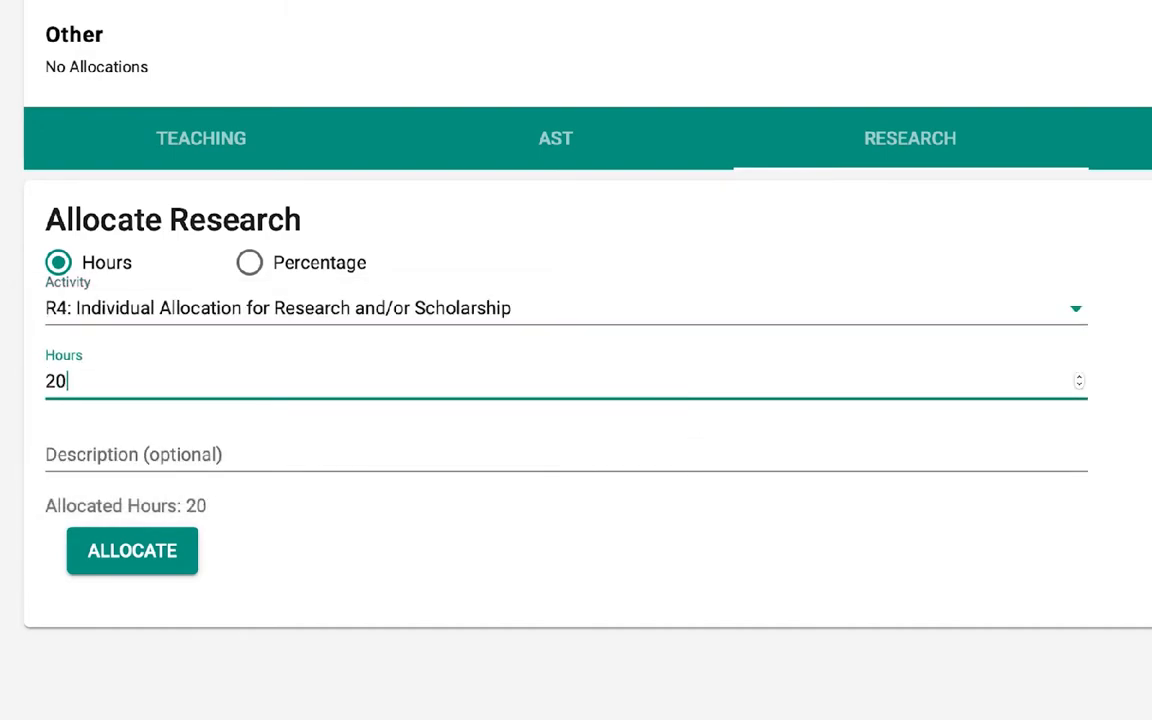
type("0")
Describe the research allocation as "Black matter", then submit and acknowledge it
left_click(594, 448)
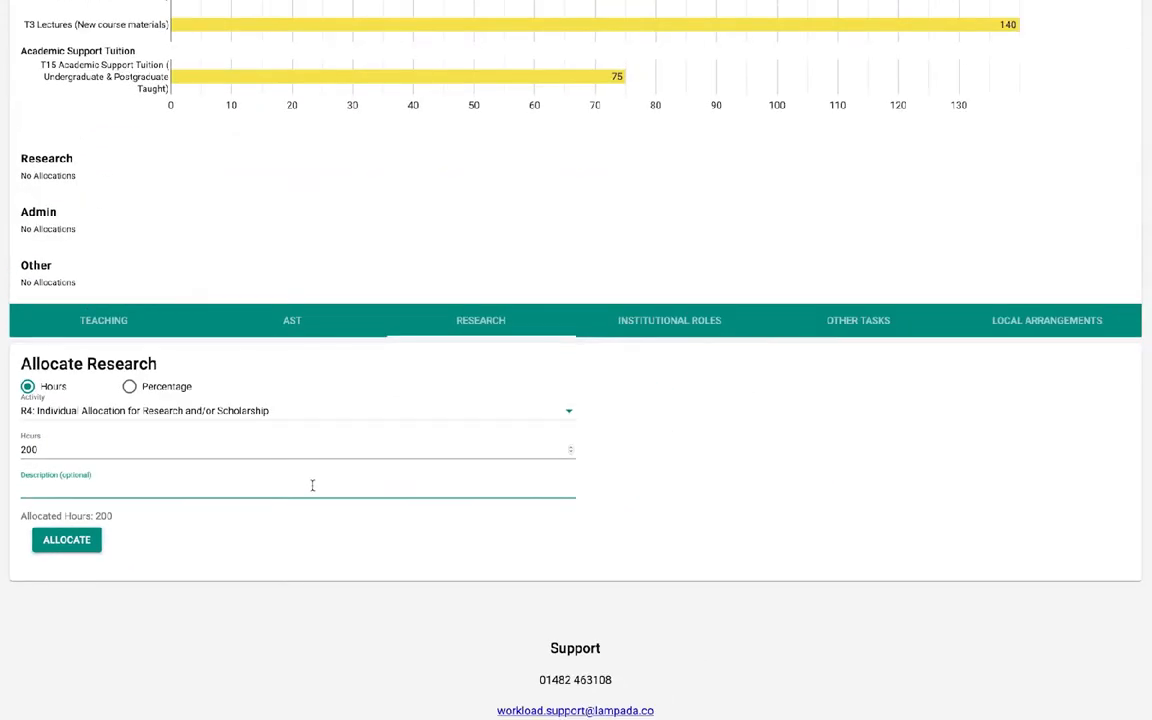
type("Black matter")
left_click(85, 545)
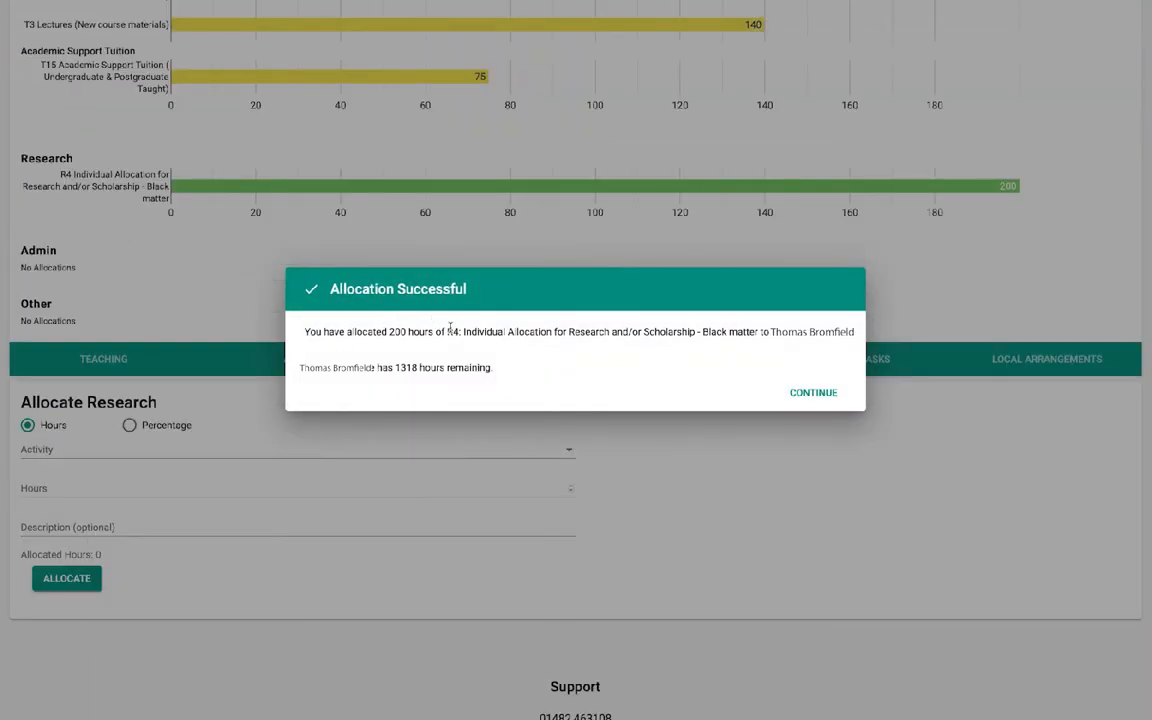
left_click(800, 389)
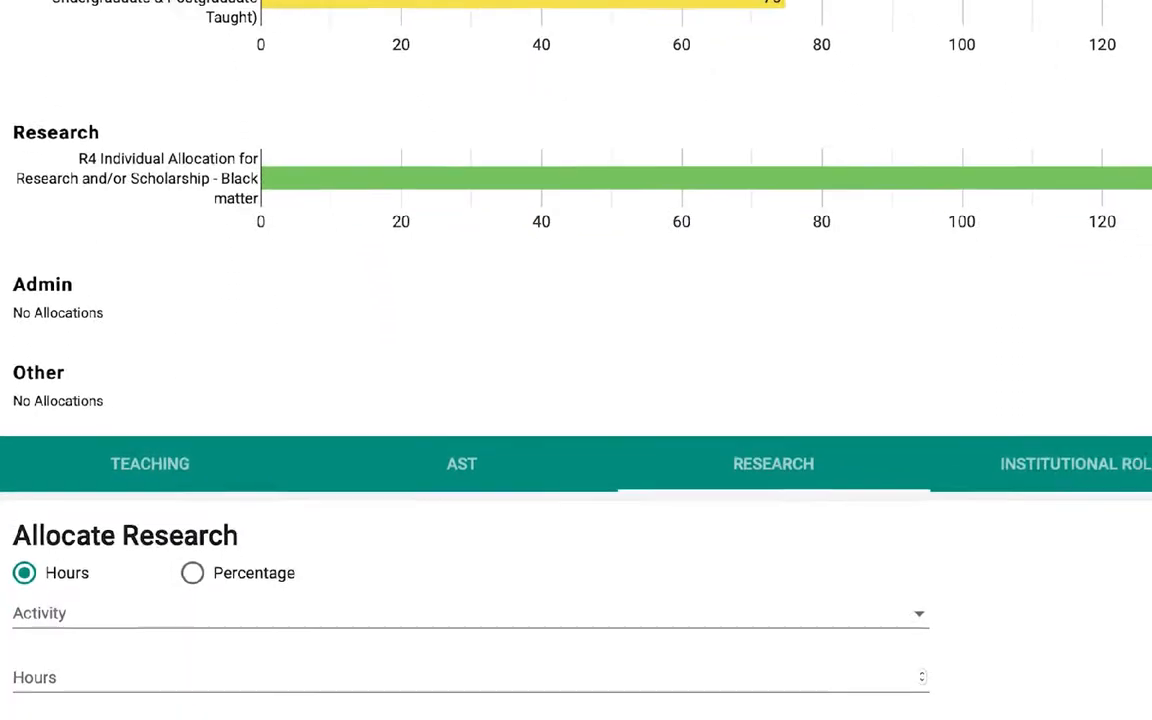
Review the institutional roles, examining each role's allocation status, workload percentage and workload hours
left_click(625, 410)
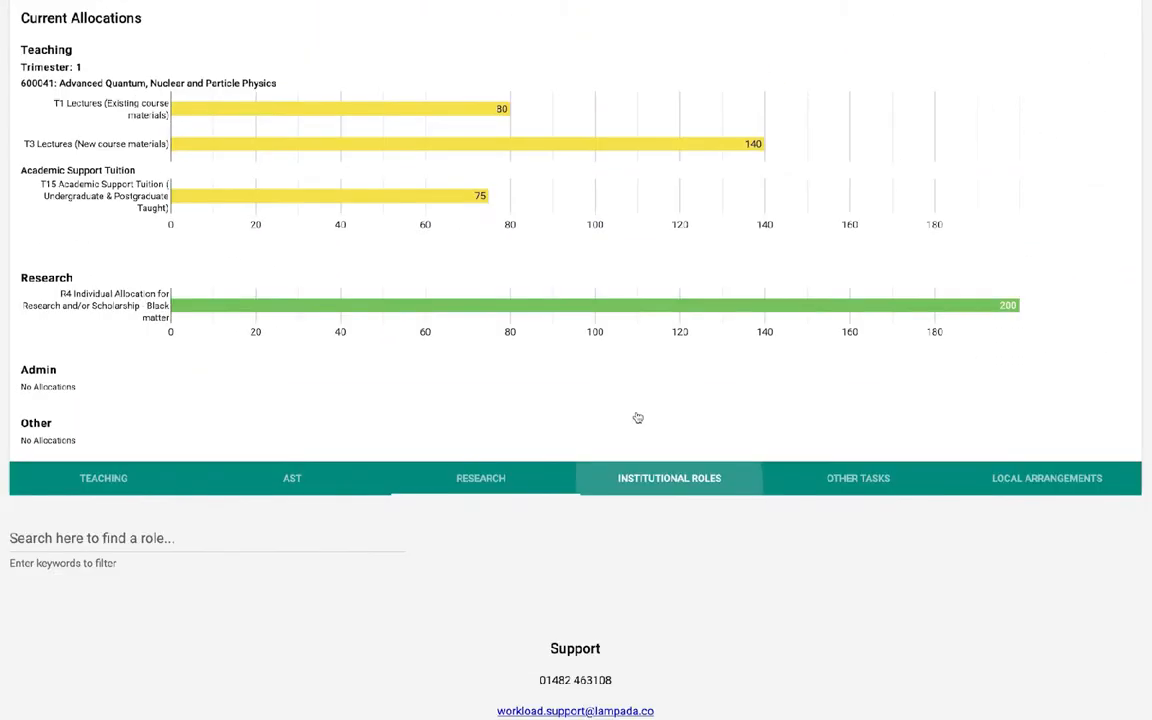
scroll(630, 527, "down", 3)
scroll(628, 529, "down", 4)
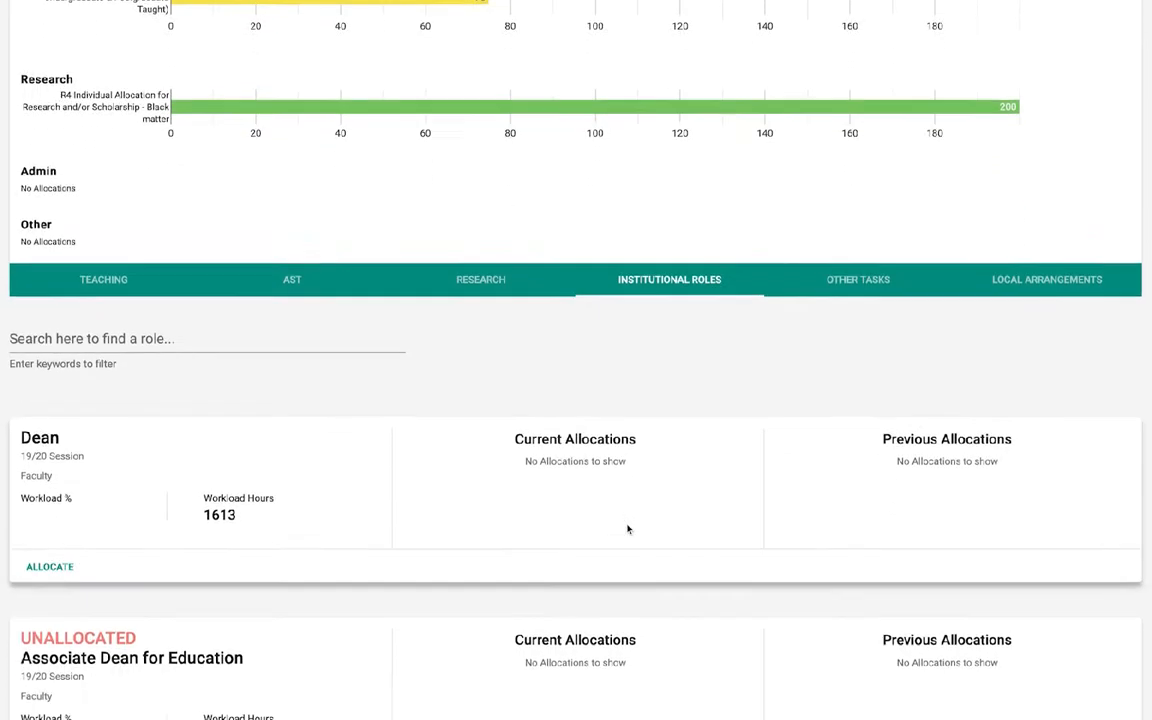
scroll(628, 524, "down", 7)
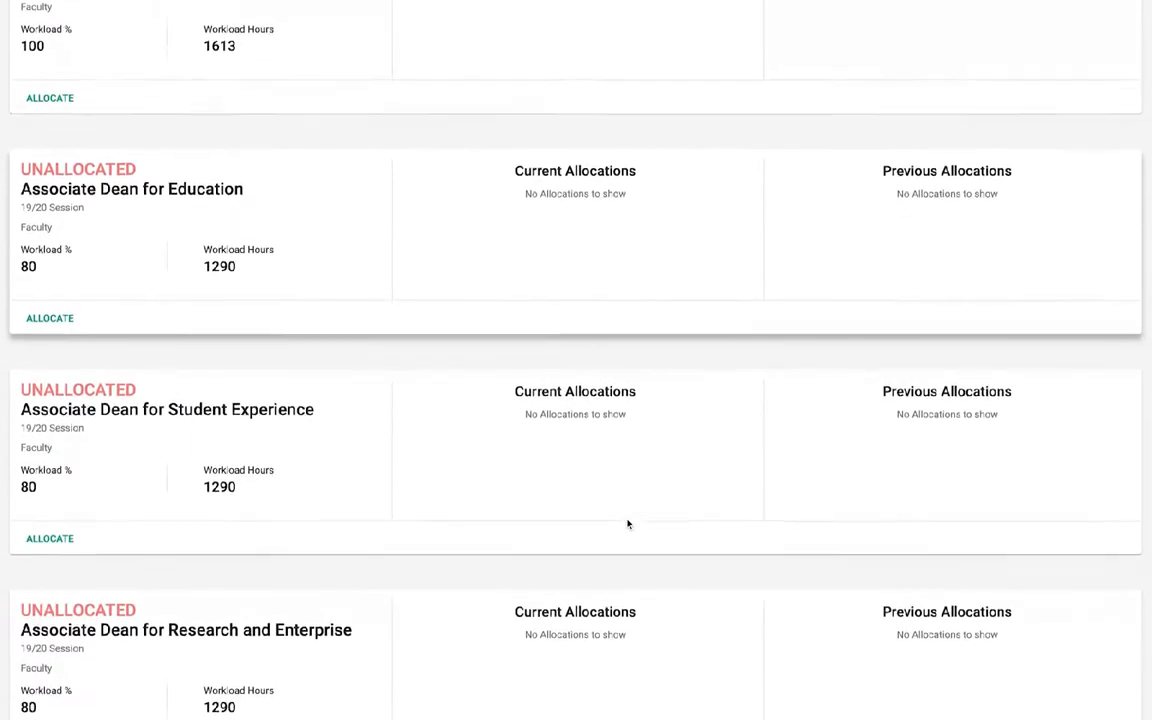
scroll(629, 516, "down", 7)
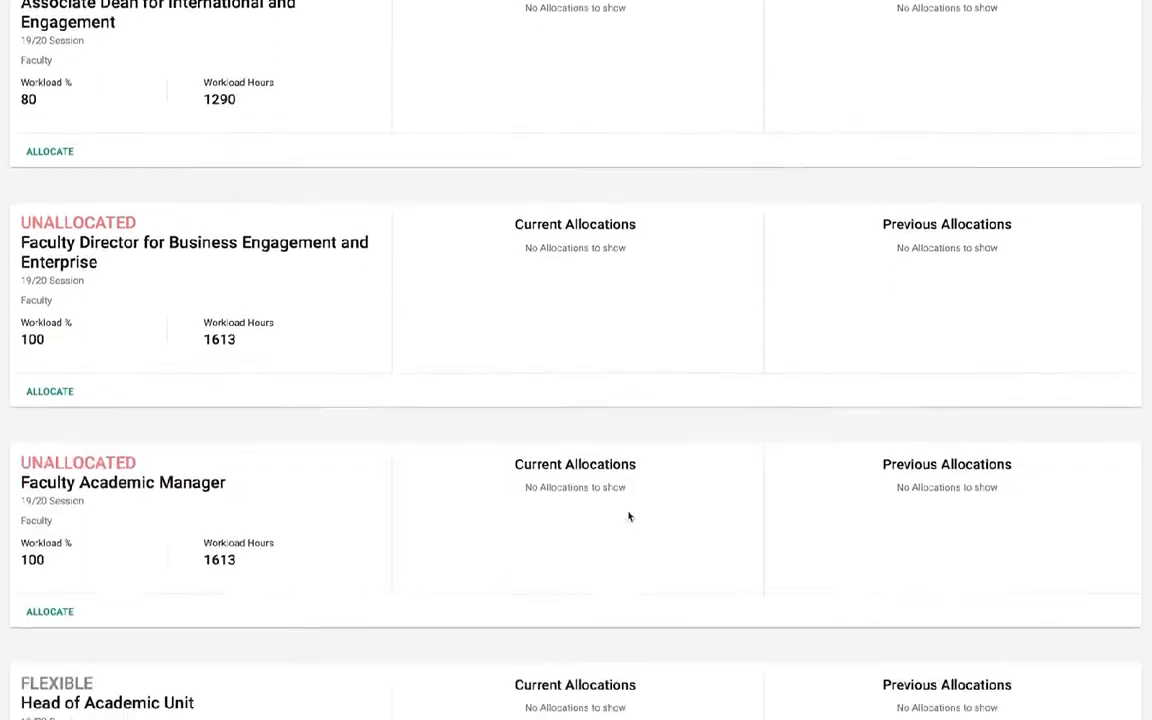
scroll(629, 516, "down", 2)
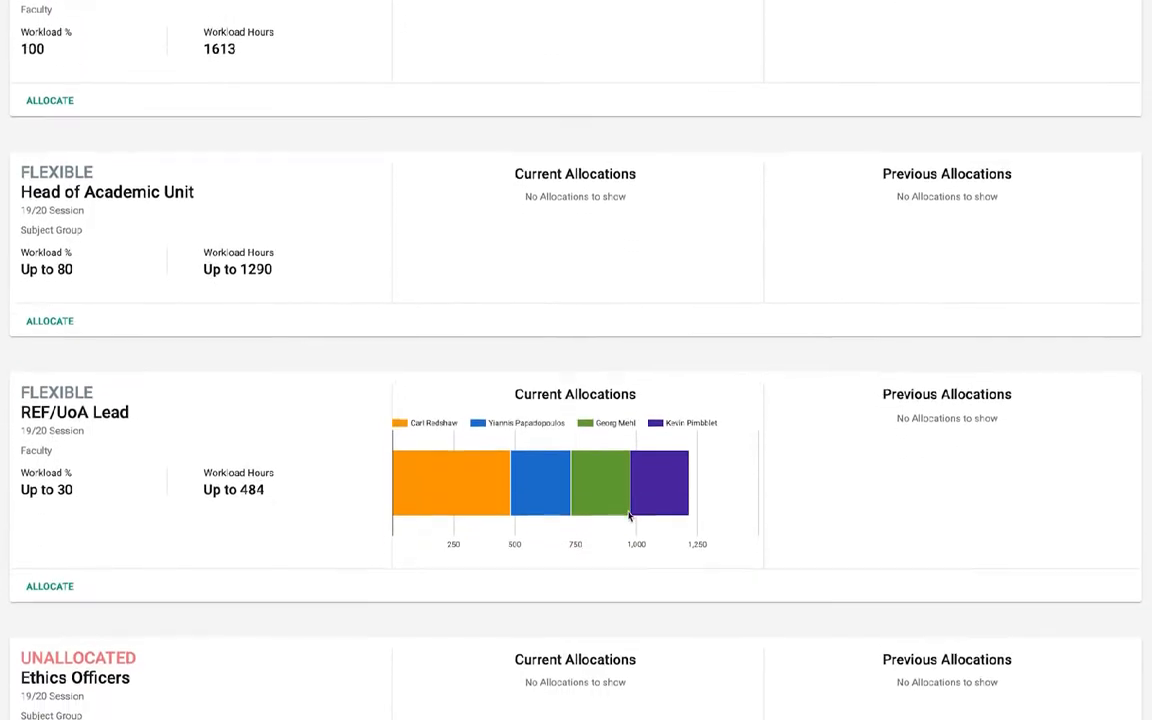
scroll(630, 516, "up", 1)
scroll(629, 516, "up", 6)
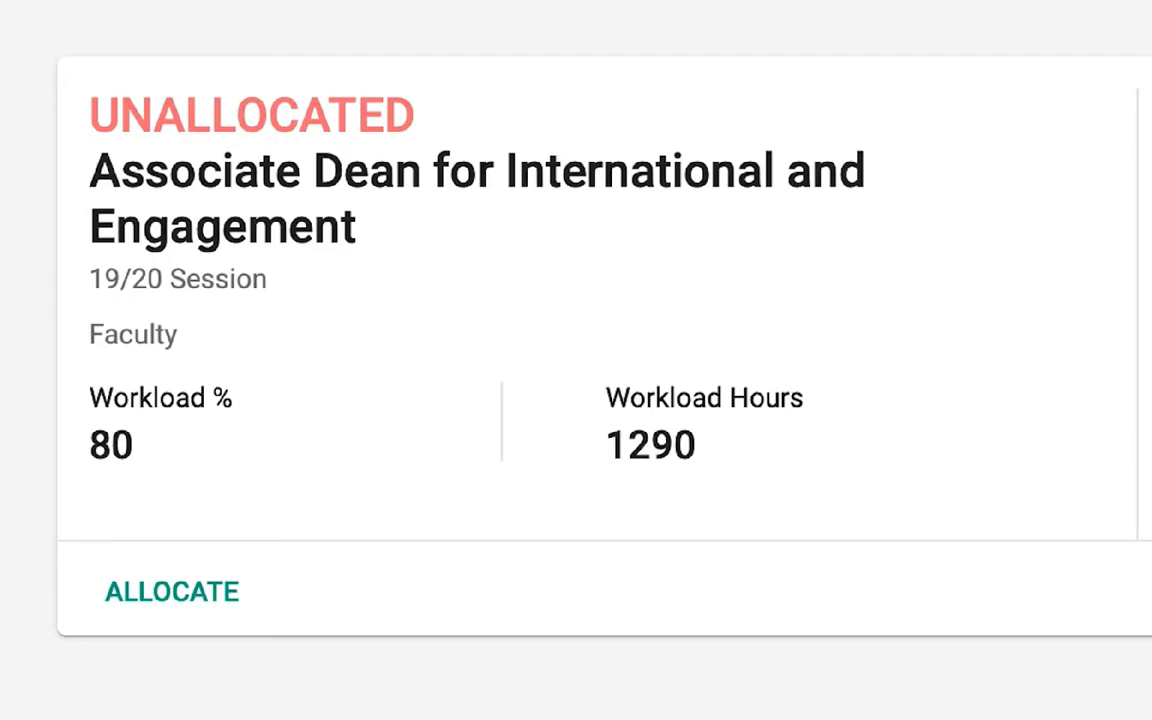
scroll(627, 514, "down", 6)
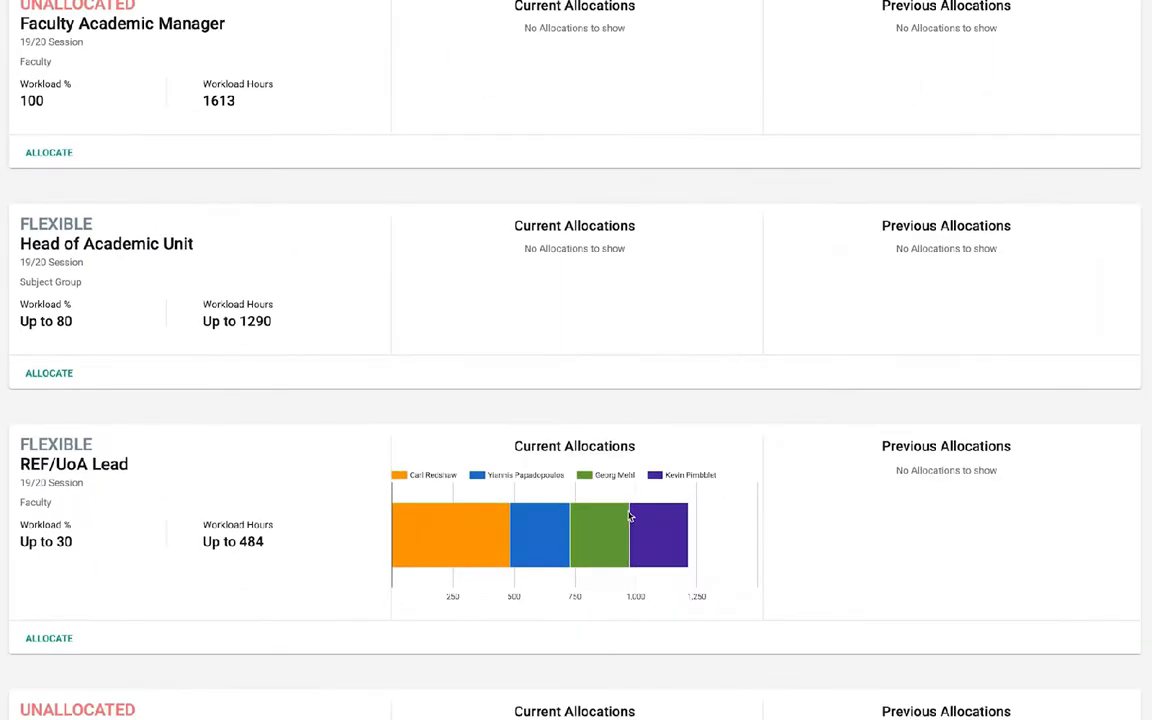
scroll(629, 516, "up", 5)
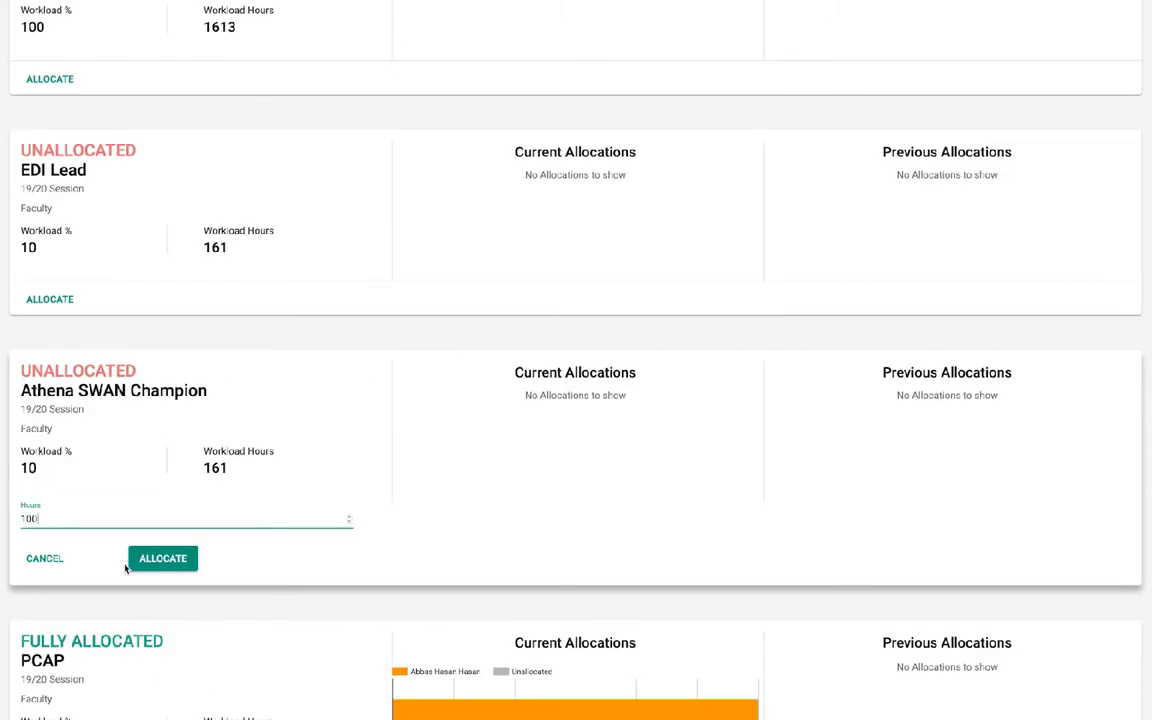
Allocate 100 hours of the Athena SWAN Champion institutional role to the staff member
left_click(144, 564)
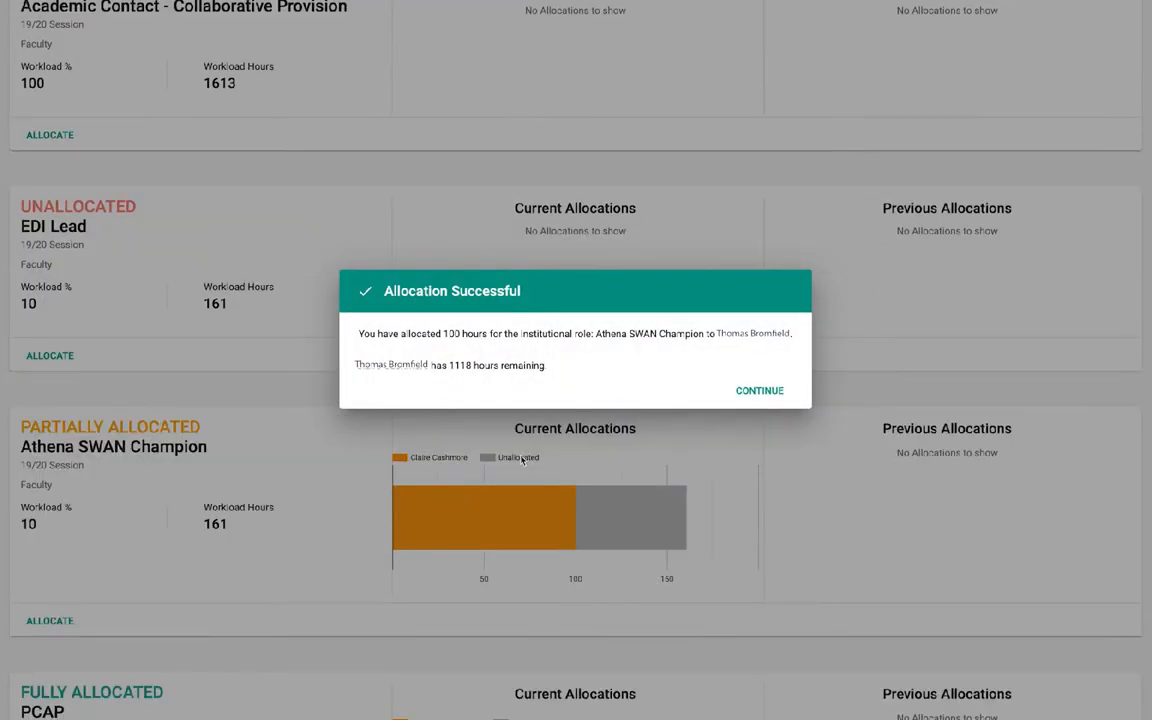
Acknowledge the Athena SWAN Champion allocation and start an other-tasks allocation with "Away day" as the task
left_click(761, 392)
scroll(216, 460, "up", 4)
scroll(216, 460, "up", 10)
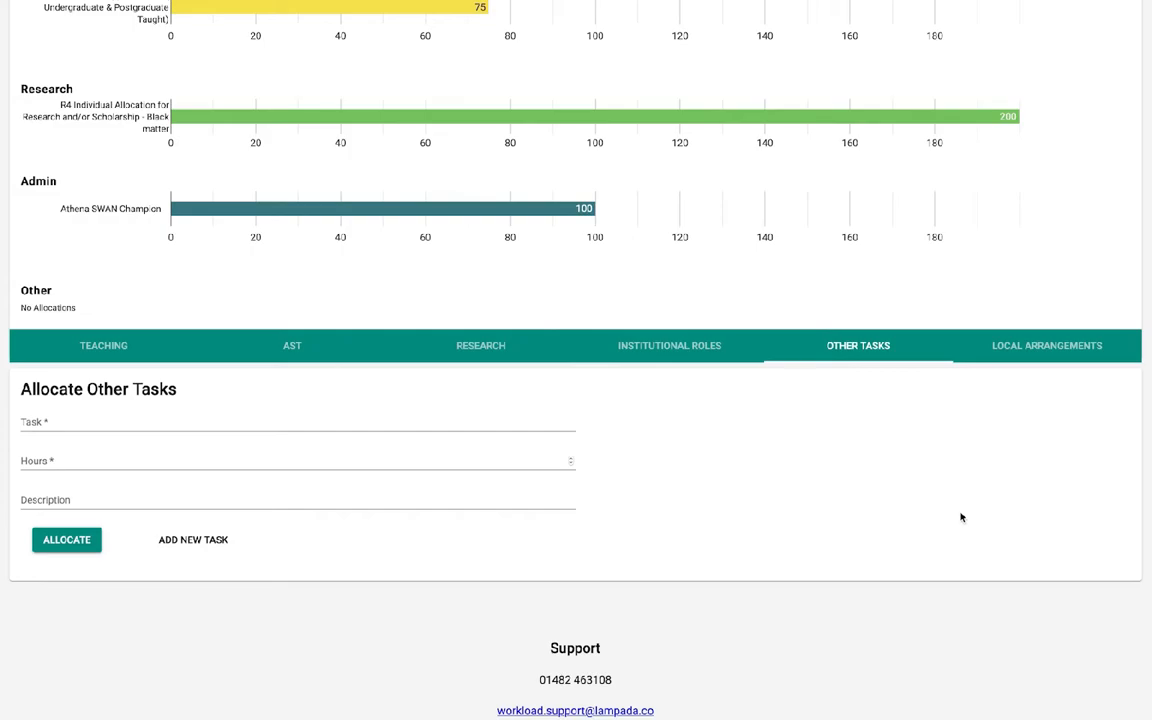
left_click(422, 424)
type("Away day")
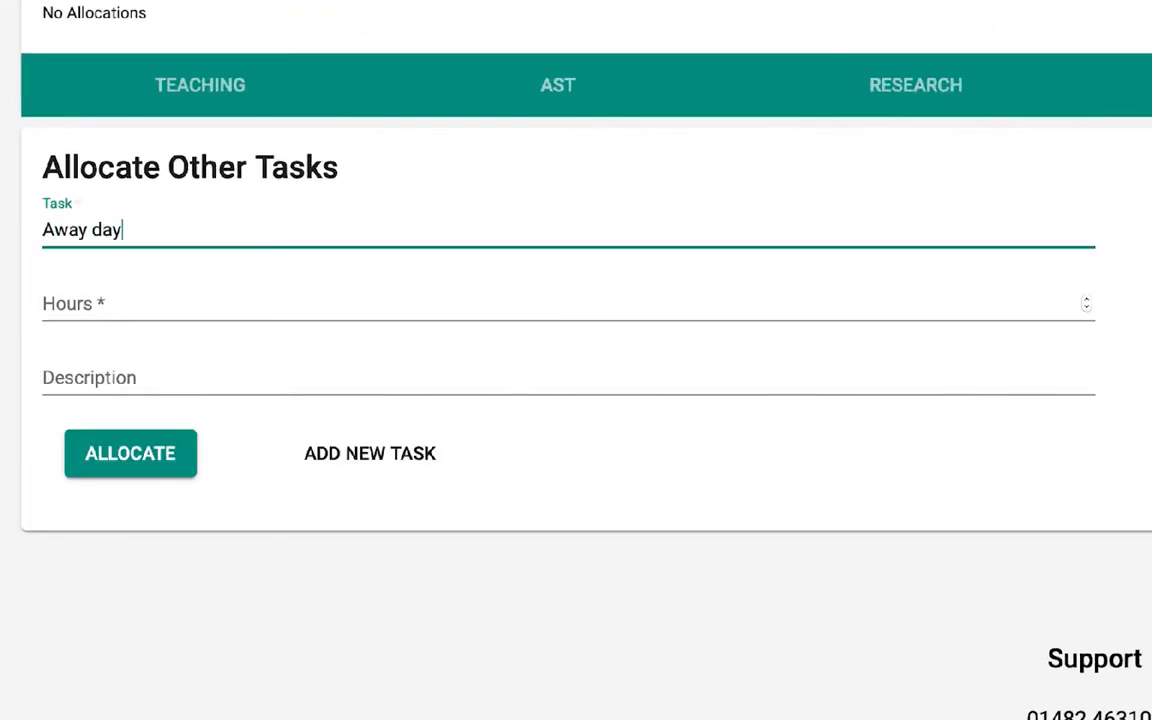
Enter 18 hours and the description "Away day showing students how to collect samples for testing", and try to submit the other-task allocation
left_click(723, 296)
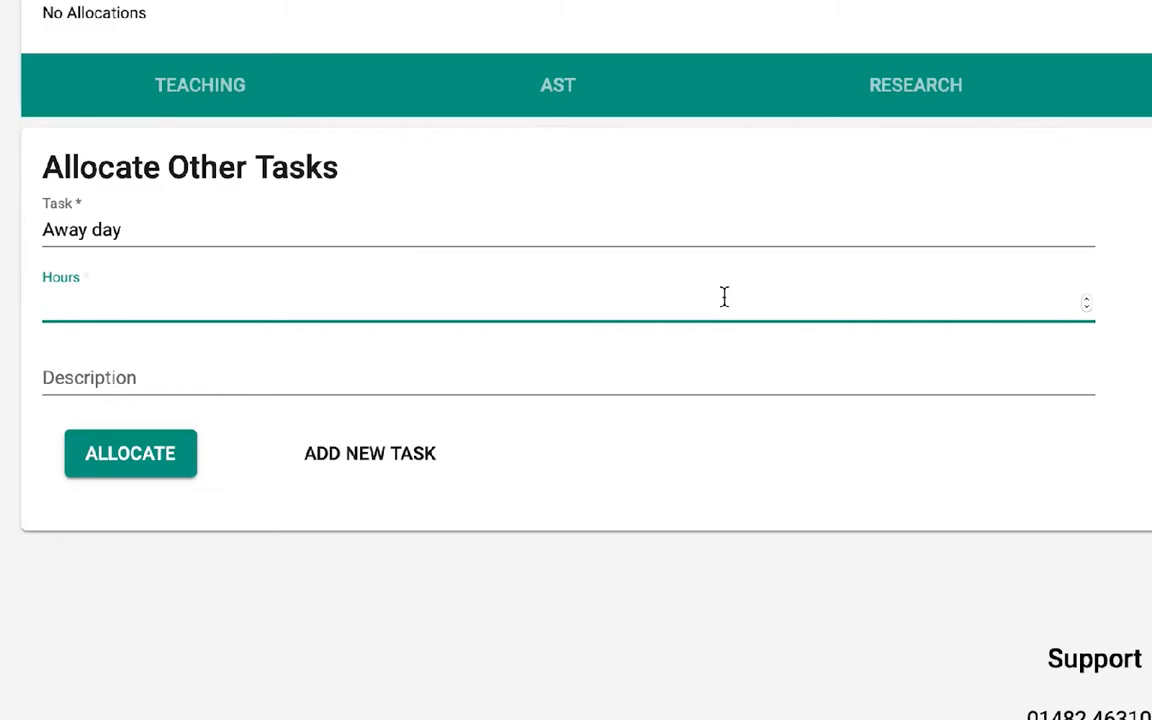
type("18")
key("Tab")
type("Away day showing students how to collec")
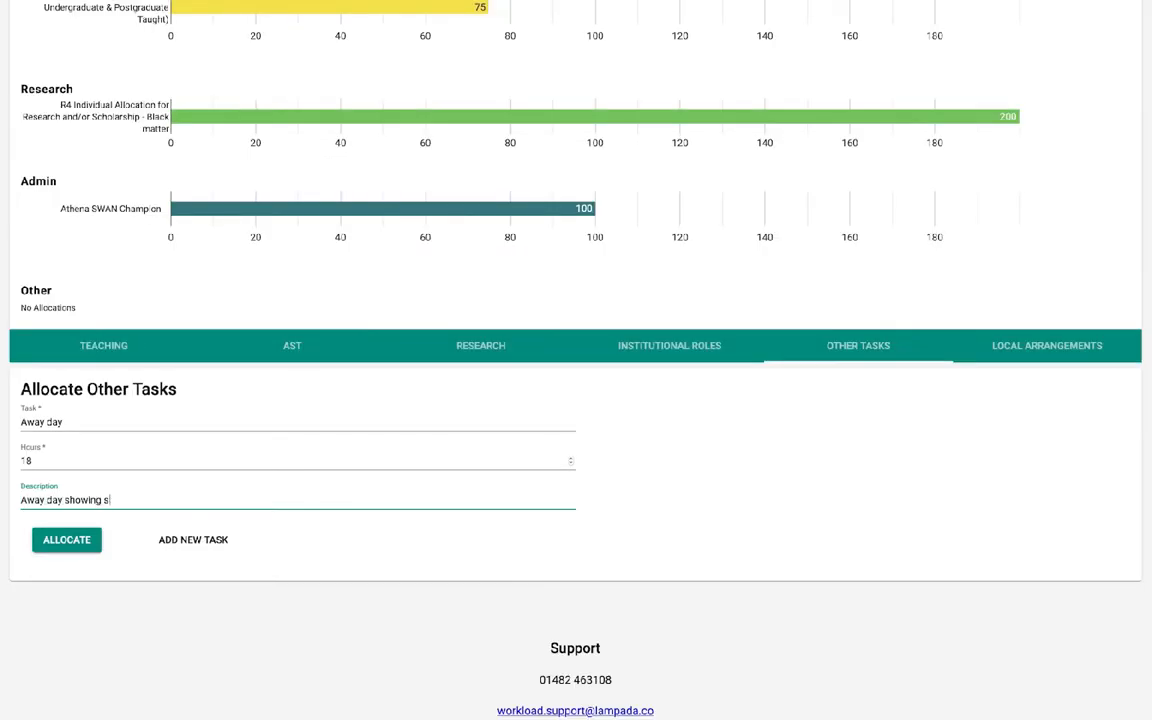
type("t samples for testing")
left_click(70, 542)
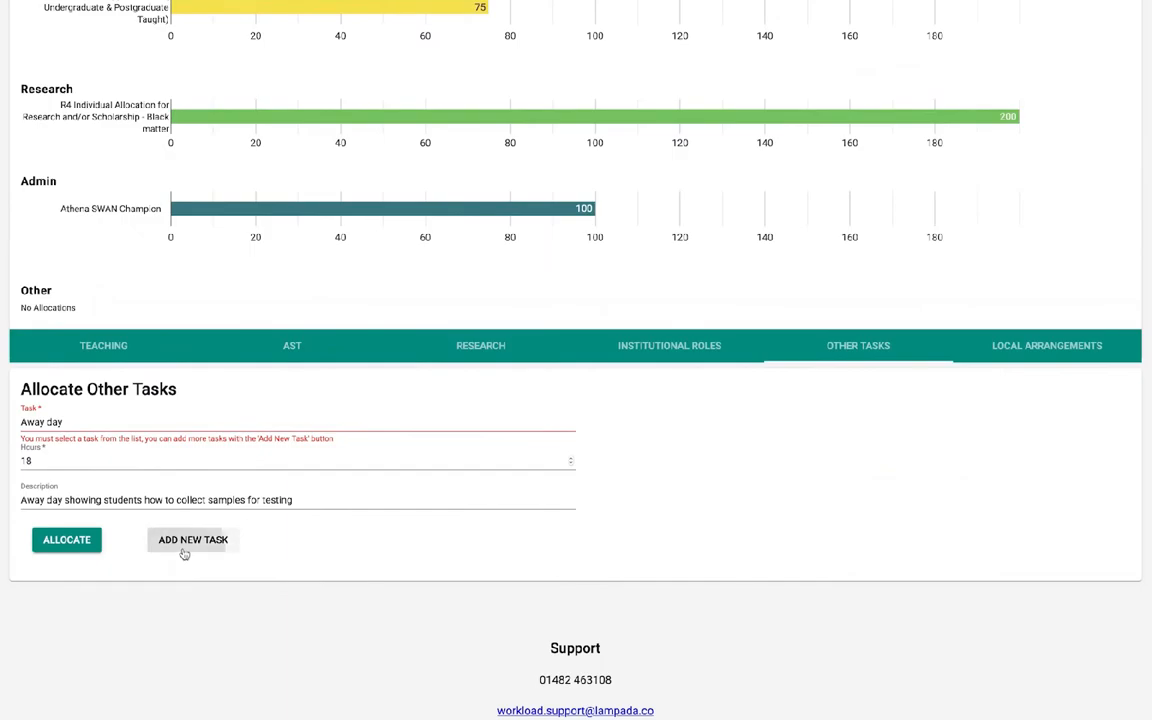
Create a new other task titled "Away day", then allocate 8 hours of it to the staff member and acknowledge it
left_click(597, 719)
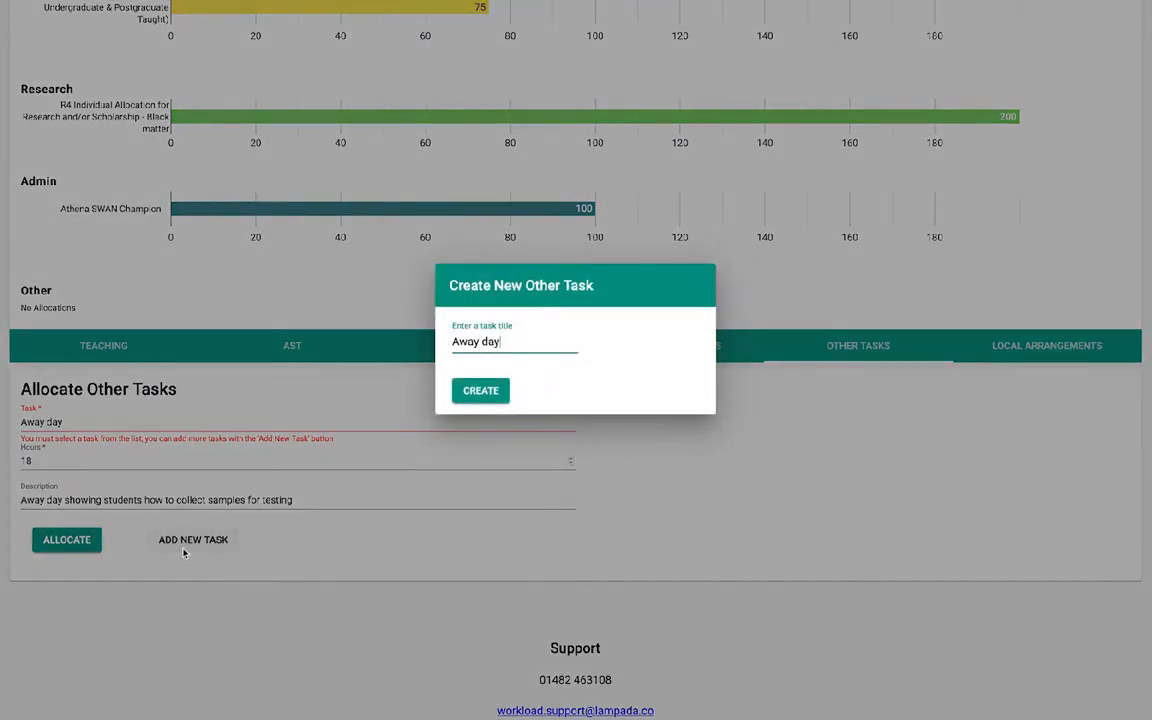
left_click(470, 391)
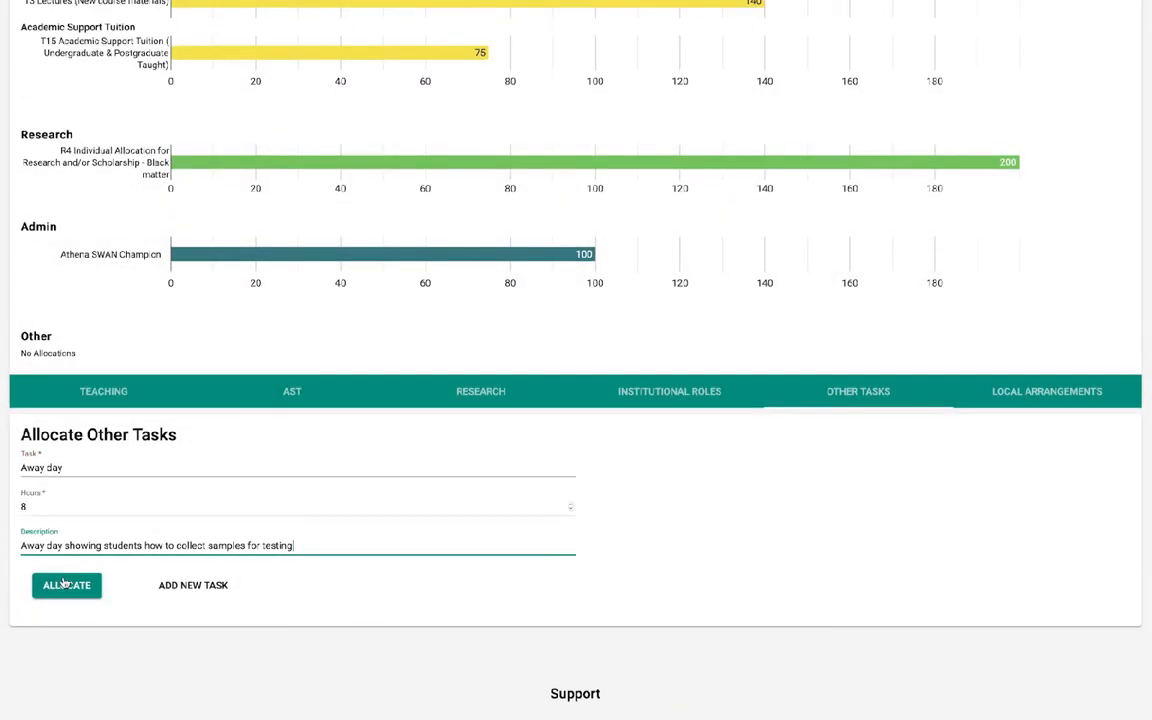
left_click(57, 587)
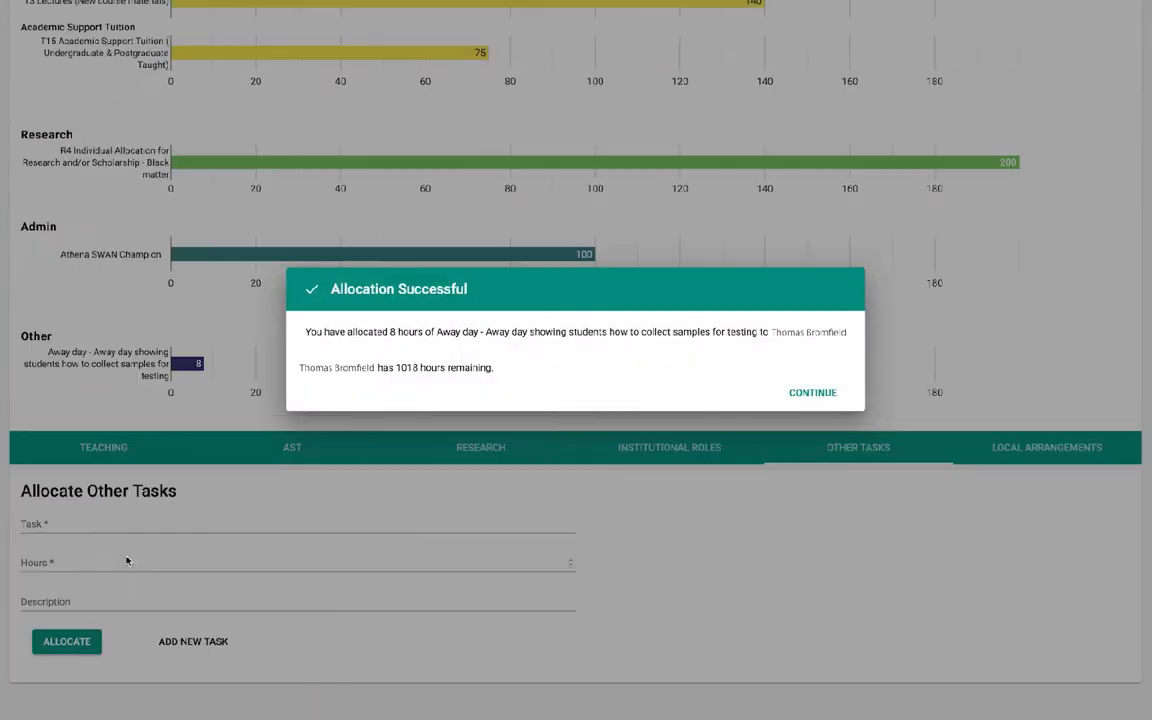
left_click(812, 391)
Add a local arrangement reducing the expected workload by 300 hours, described as "Taking 2 months off to travel the world"
left_click(1054, 447)
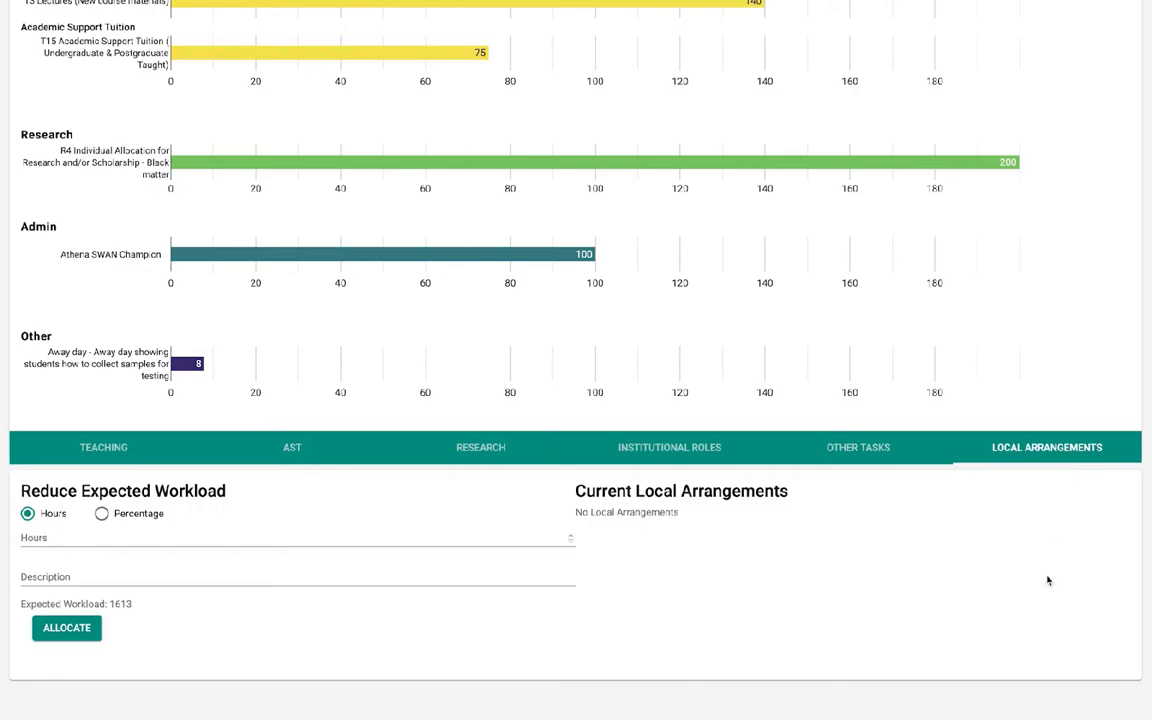
left_click(482, 531)
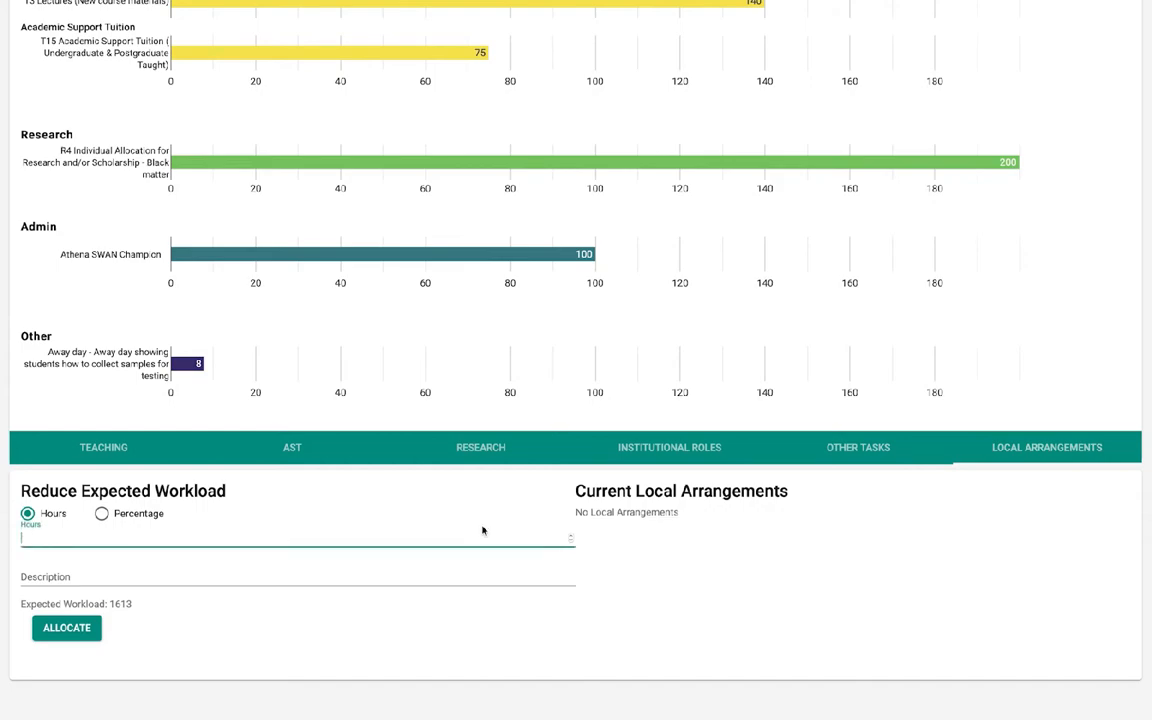
type("300")
key("Tab")
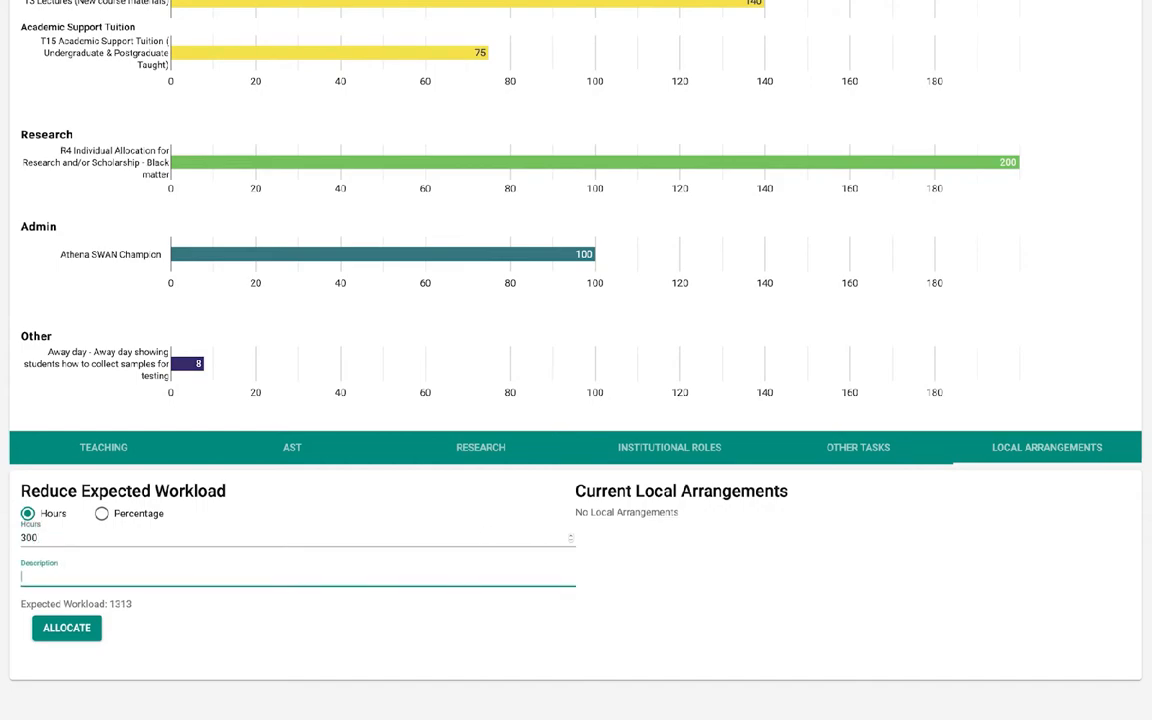
type("Taking 2 months off to tra")
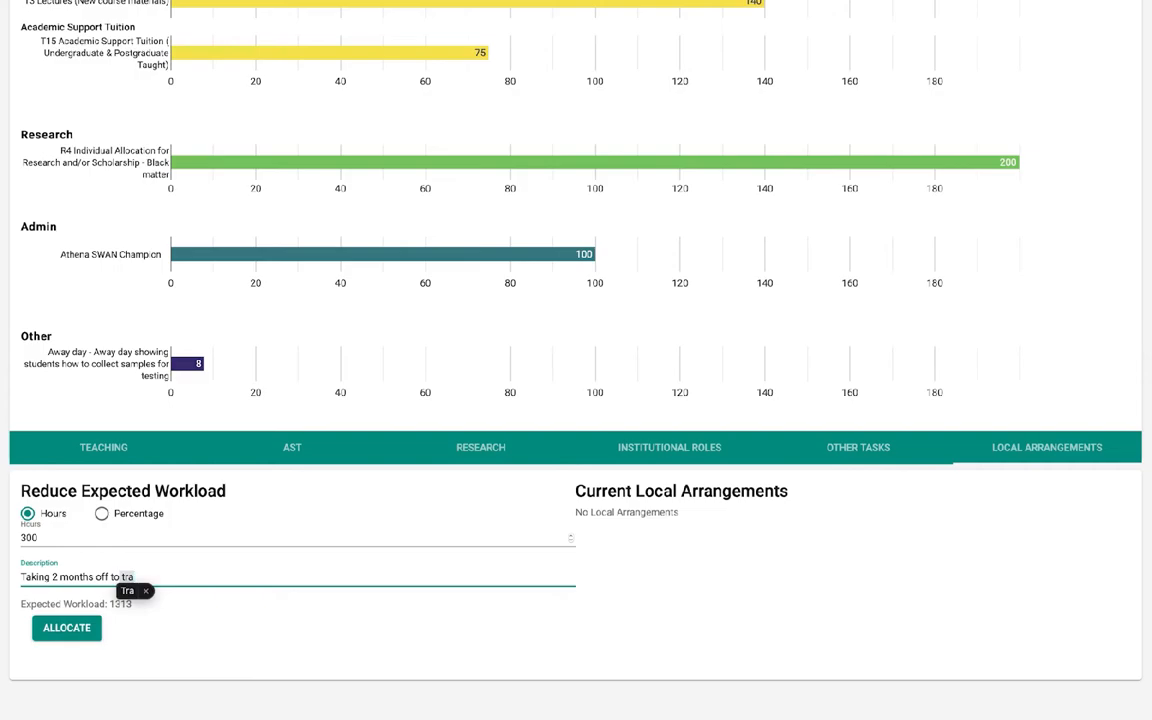
type("vel the world")
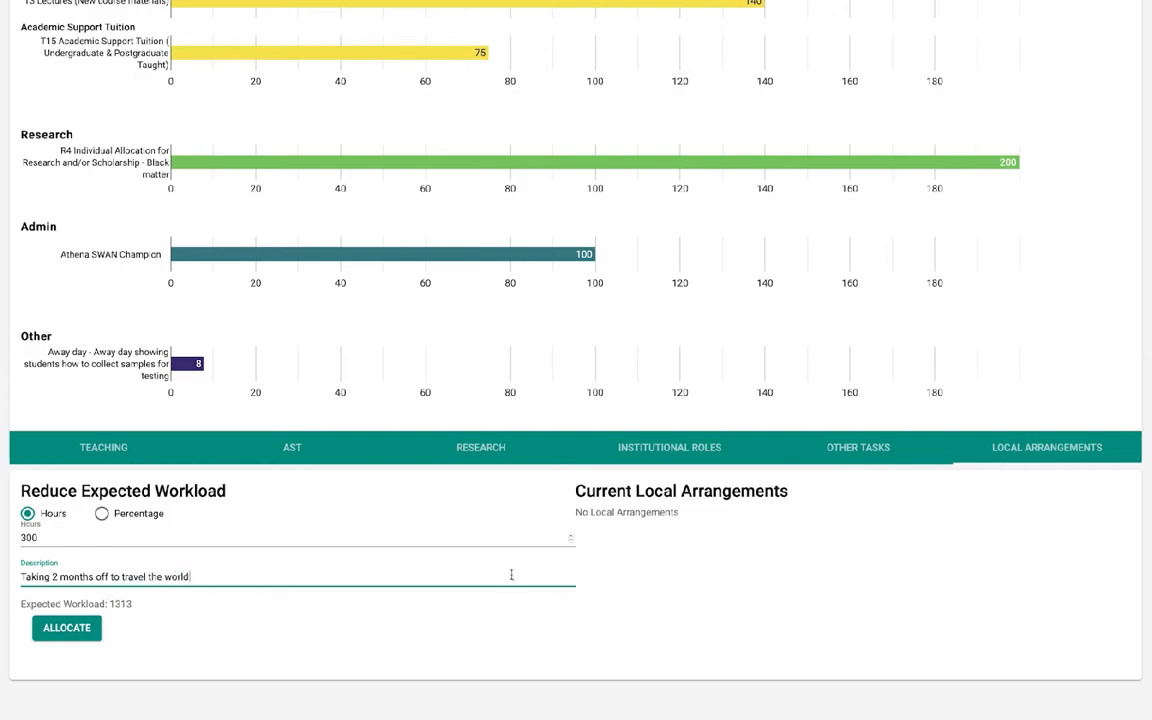
left_click(67, 627)
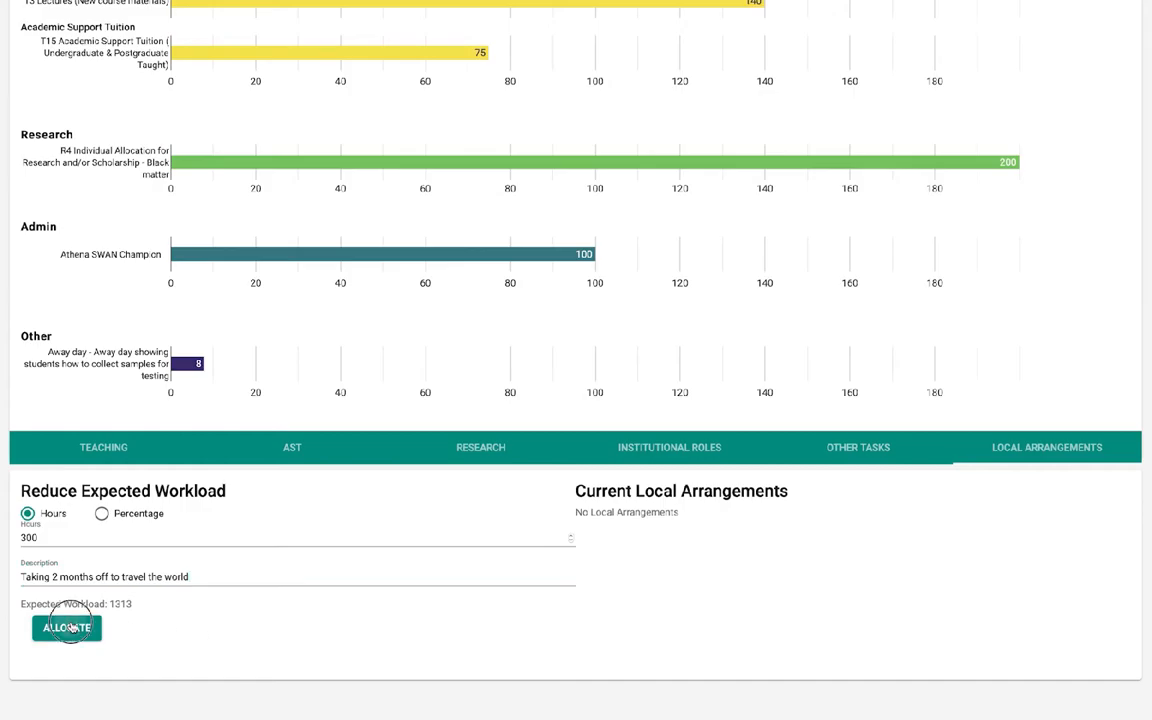
left_click(686, 390)
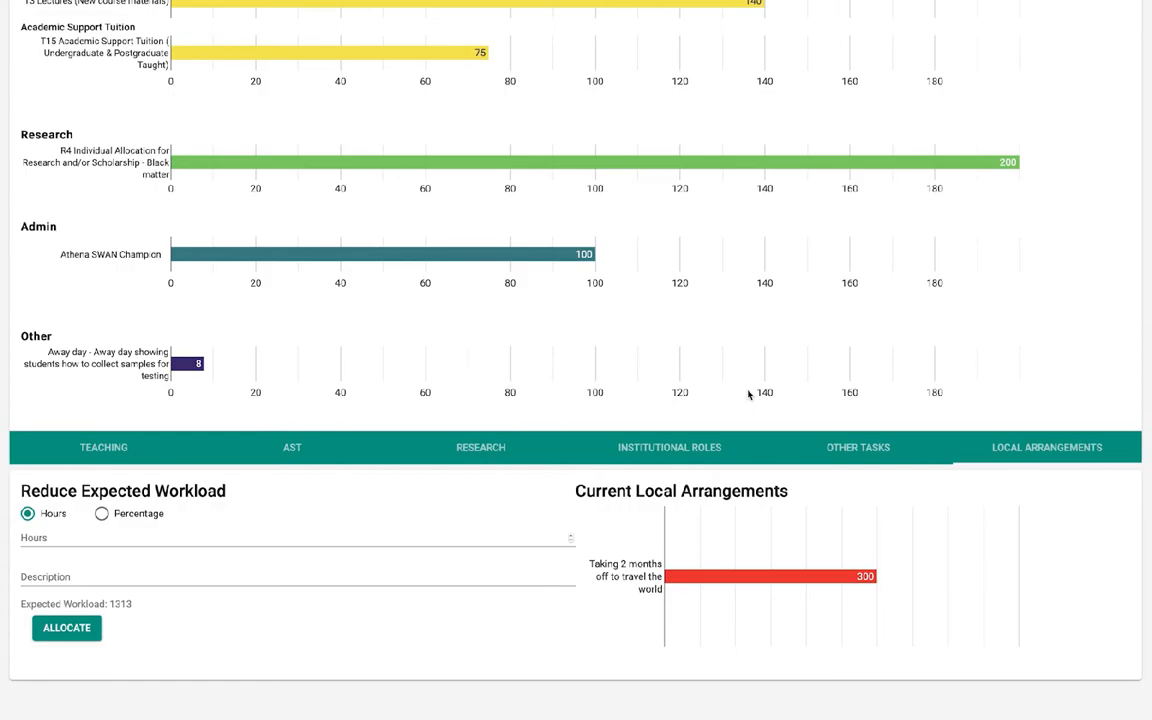
Remove 10 contact hours from the staff member's T3 Lectures (New course materials) allocation for module 600041
scroll(750, 393, "up", 5)
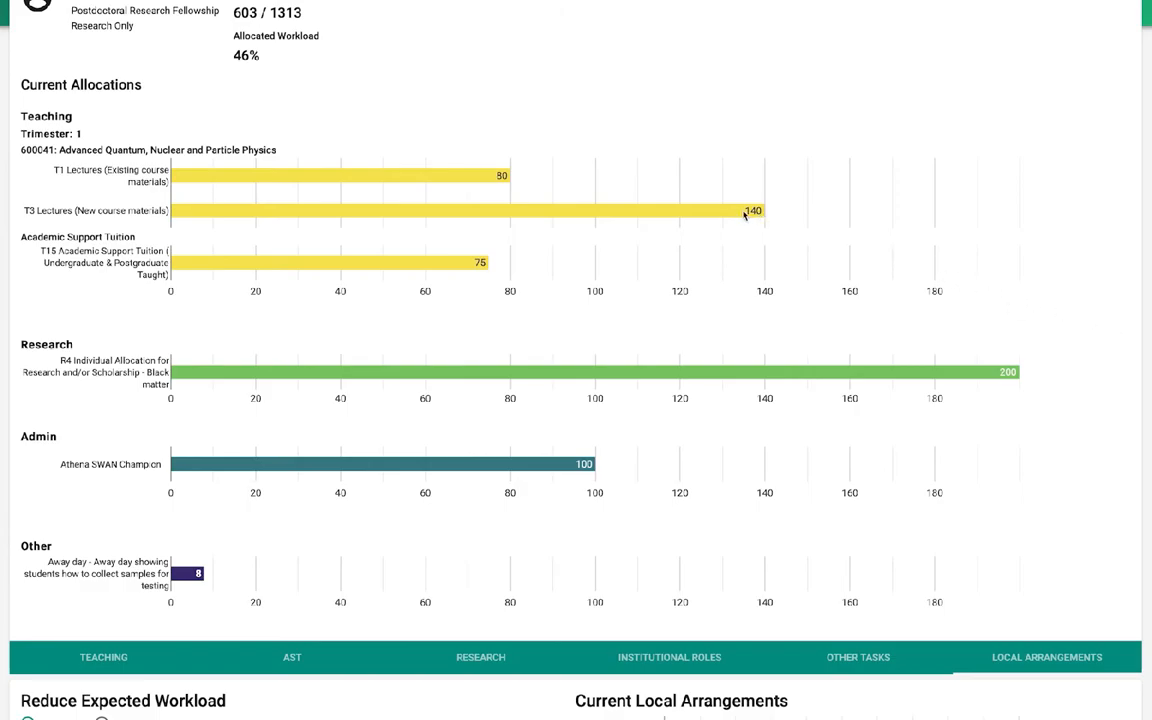
left_click(672, 205)
type("10")
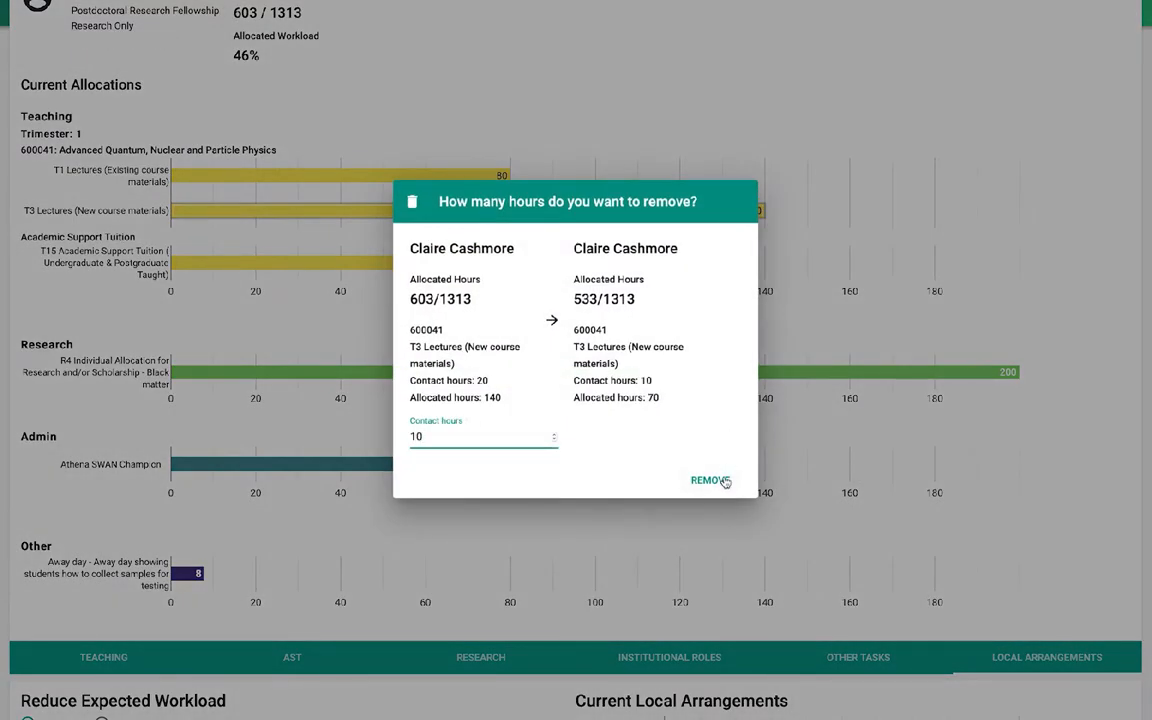
left_click(720, 481)
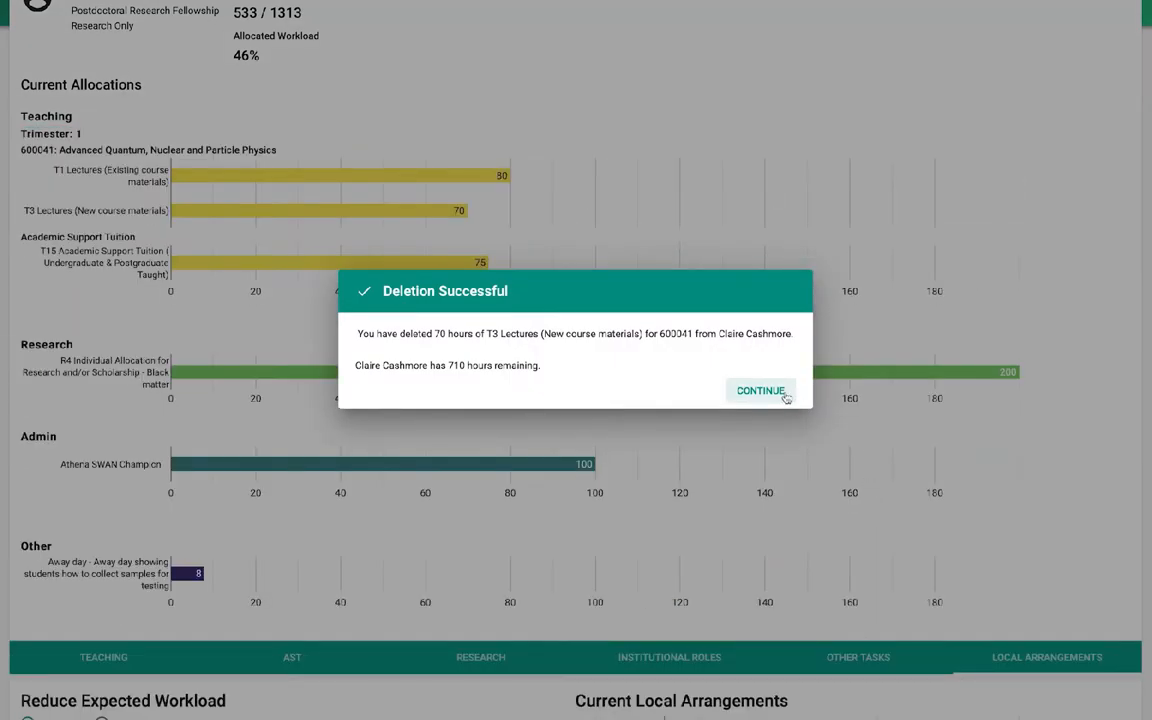
left_click(762, 391)
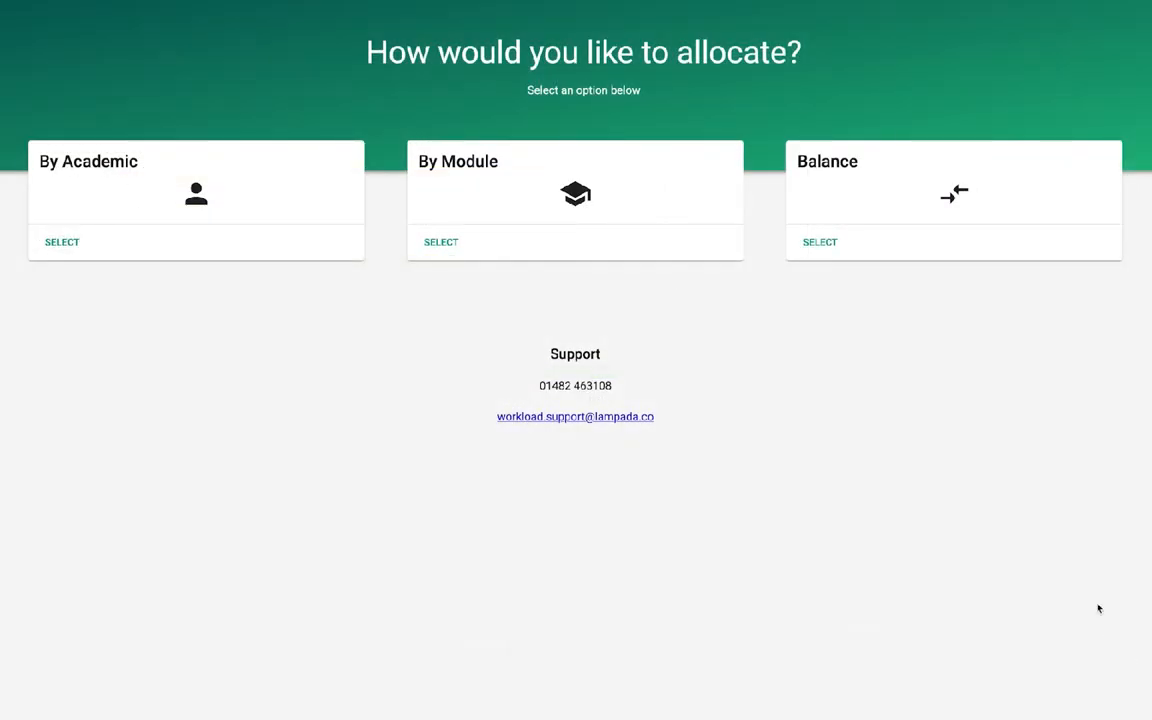
Open the workload balancing view and select the academics at 41% and 8% workload for comparison
left_click(819, 246)
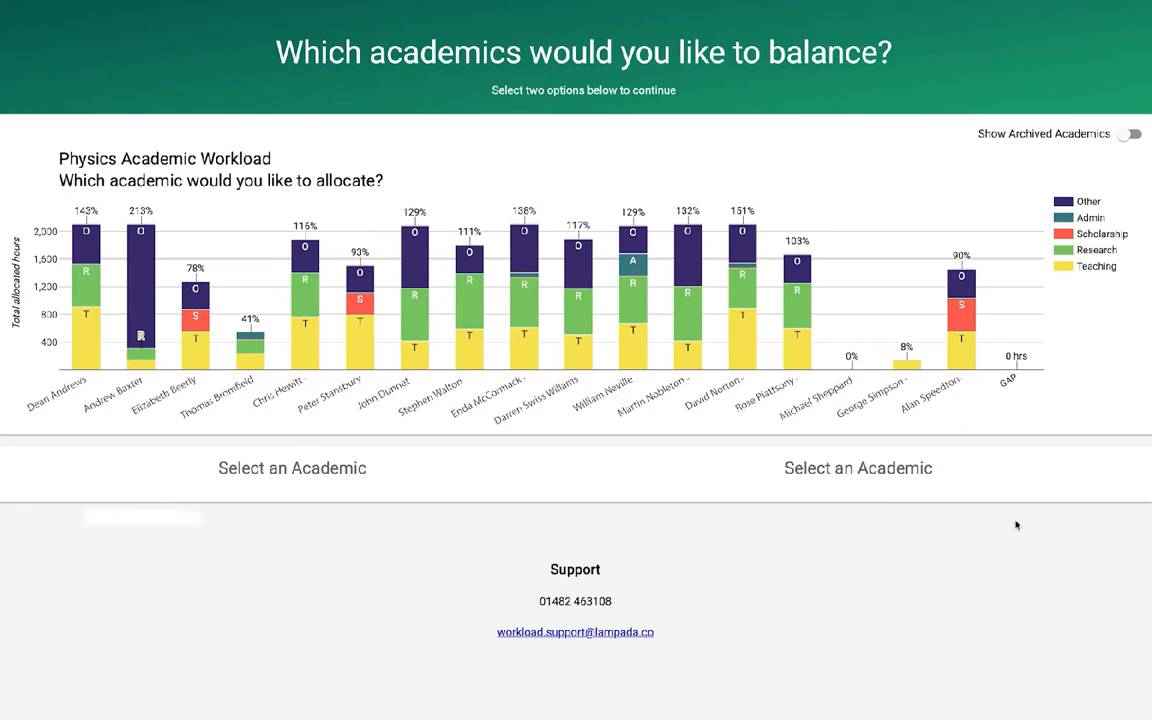
left_click(245, 362)
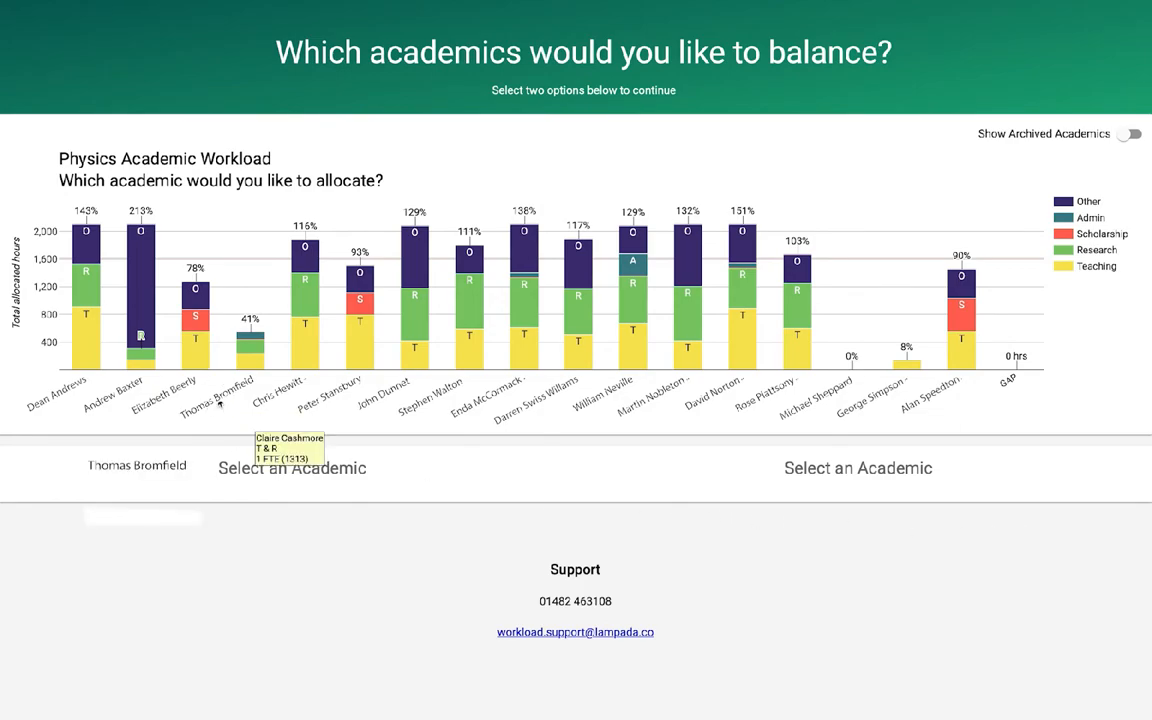
scroll(380, 610, "down", 1)
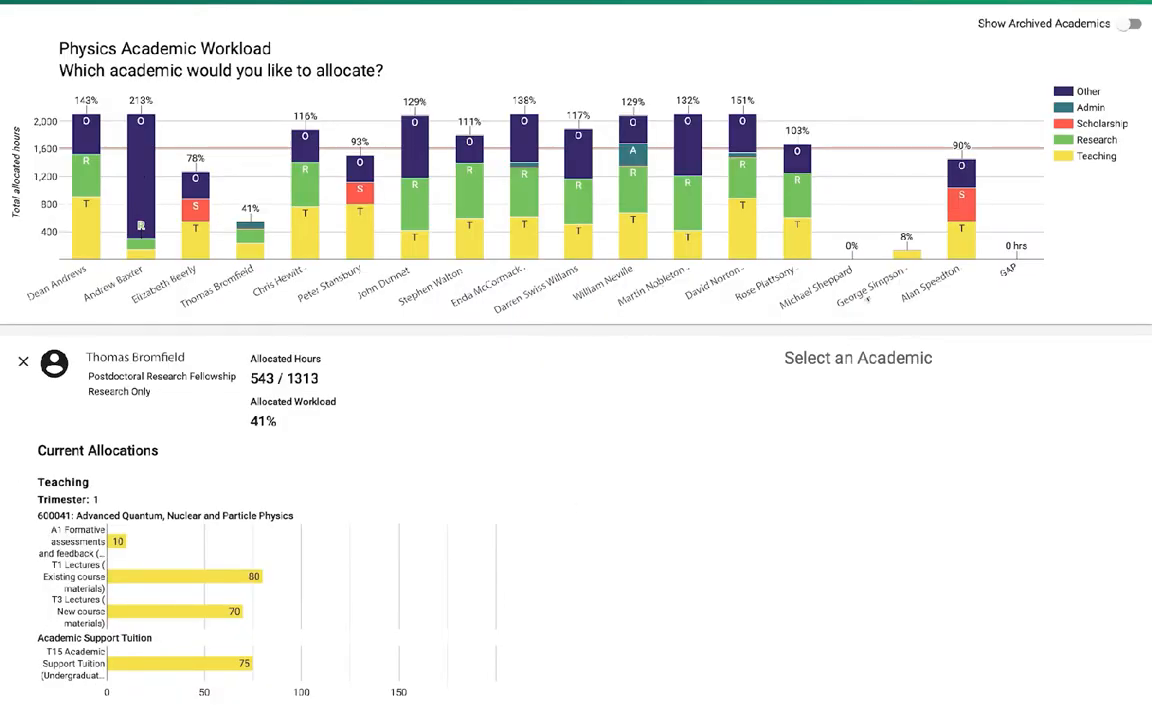
left_click(906, 253)
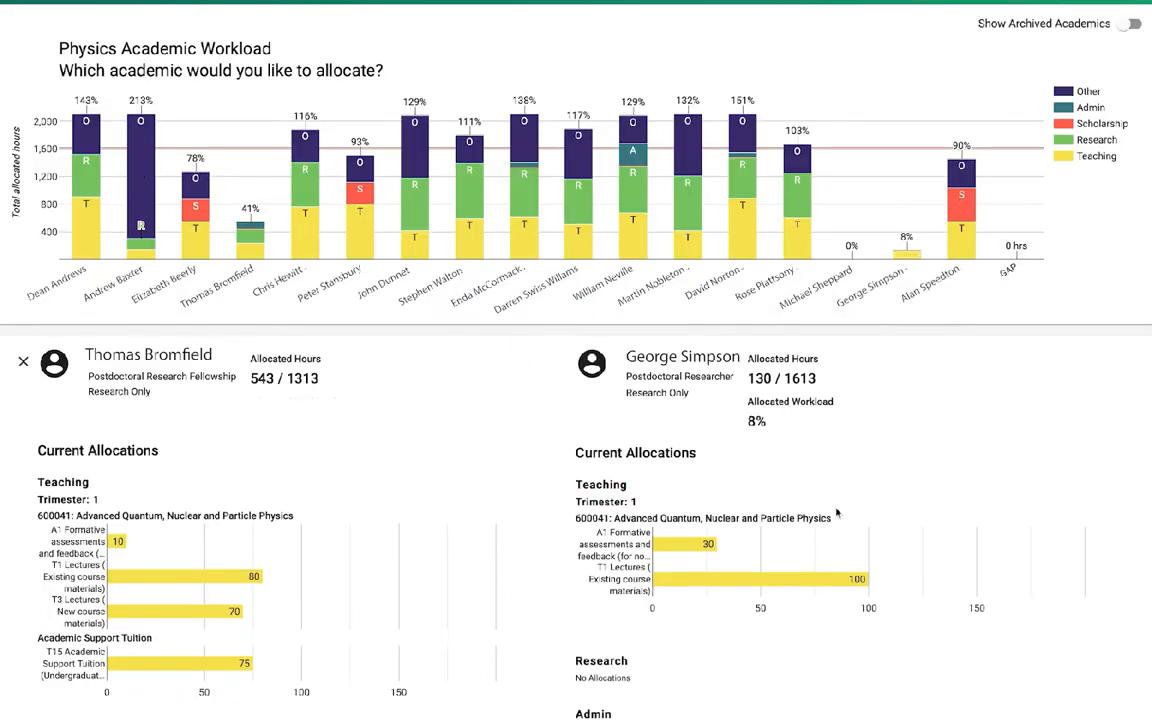
scroll(836, 513, "down", 3)
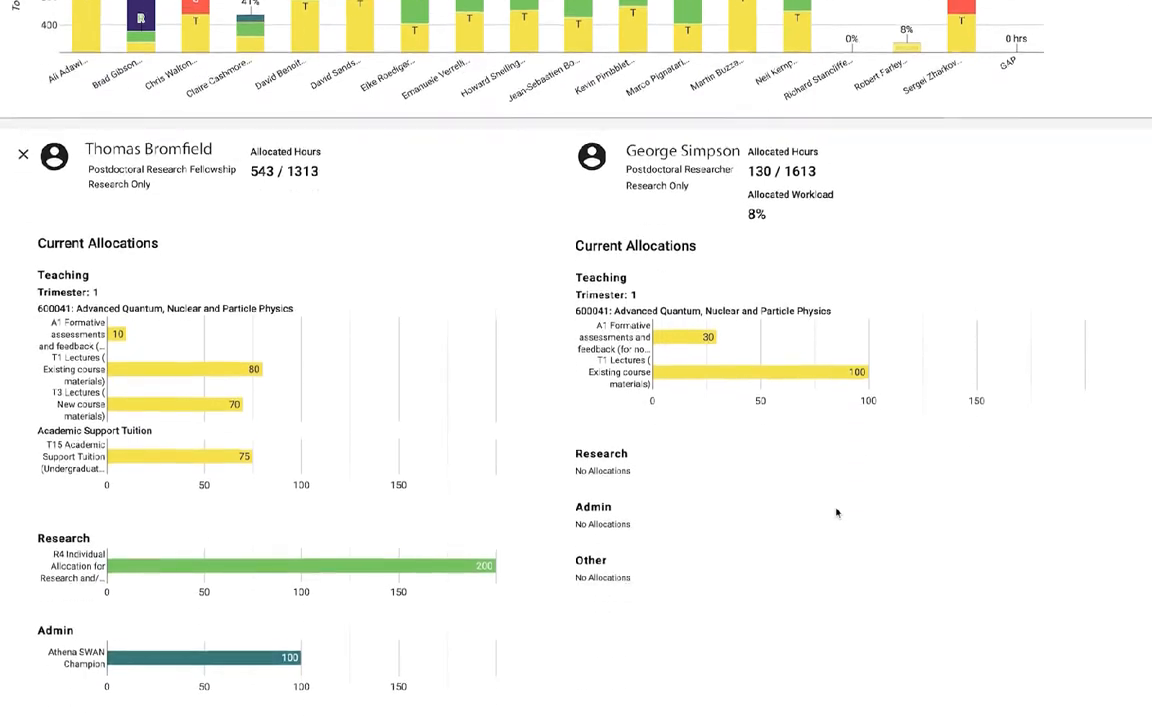
scroll(836, 513, "down", 1)
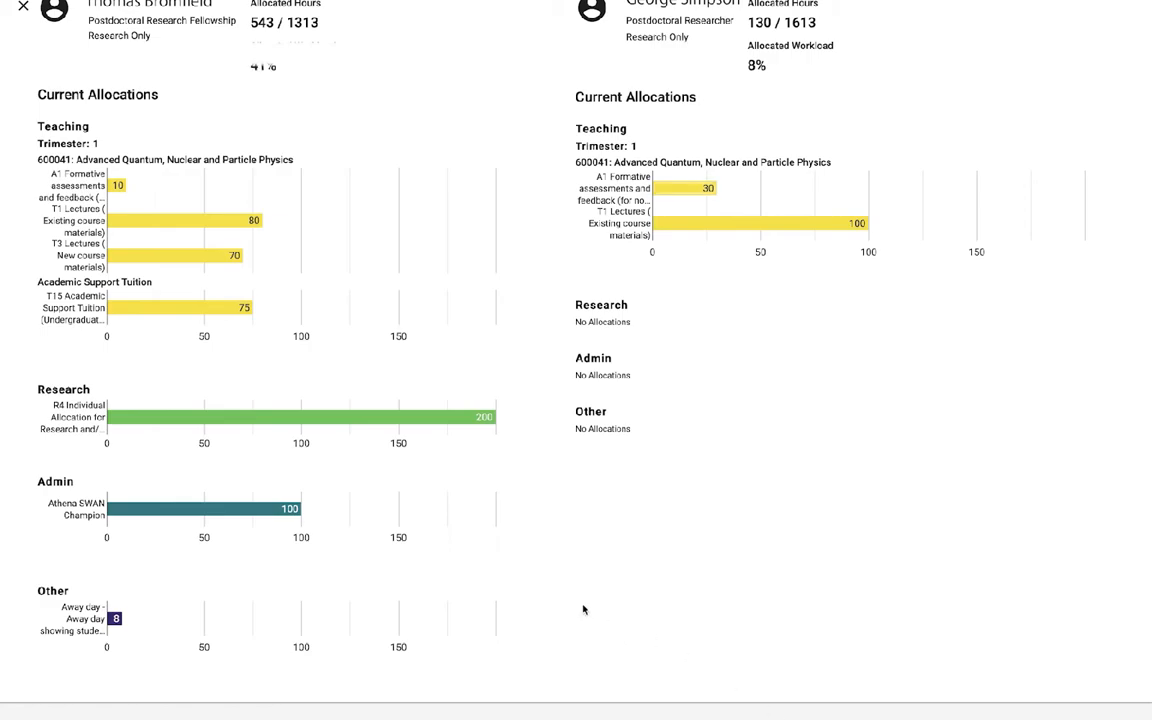
Transfer 20 students of A1 Formative assessments and feedback for module 600041 from the first selected academic to the second
left_click(116, 185)
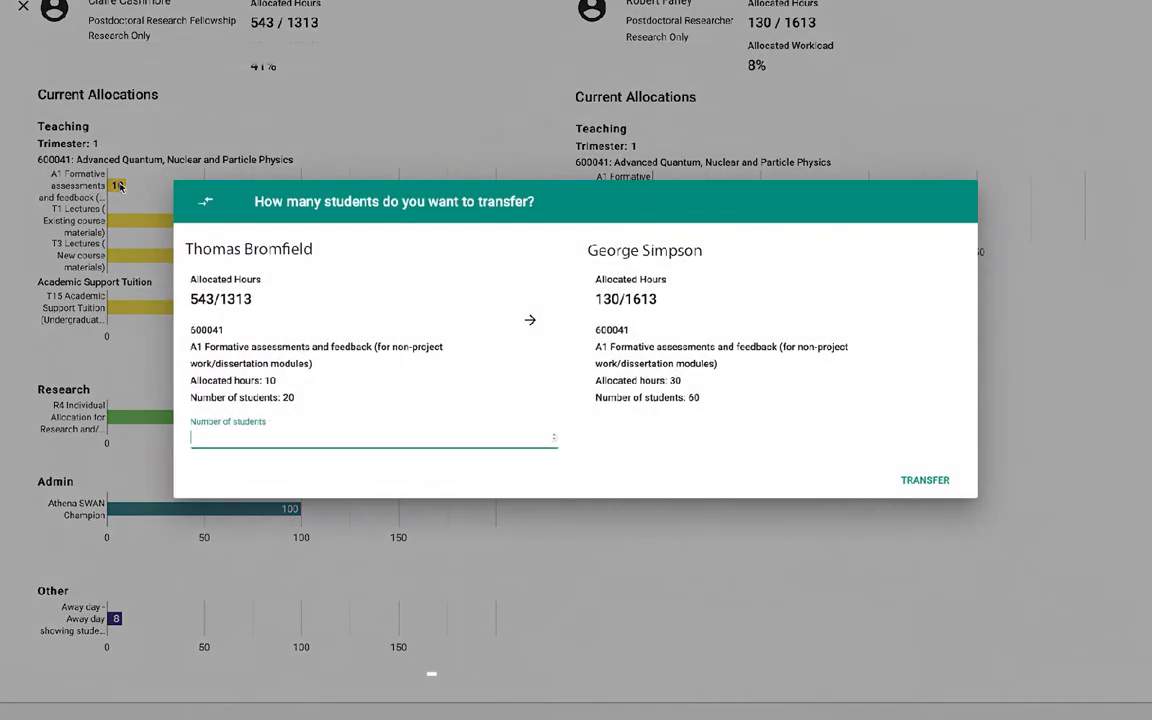
type("10")
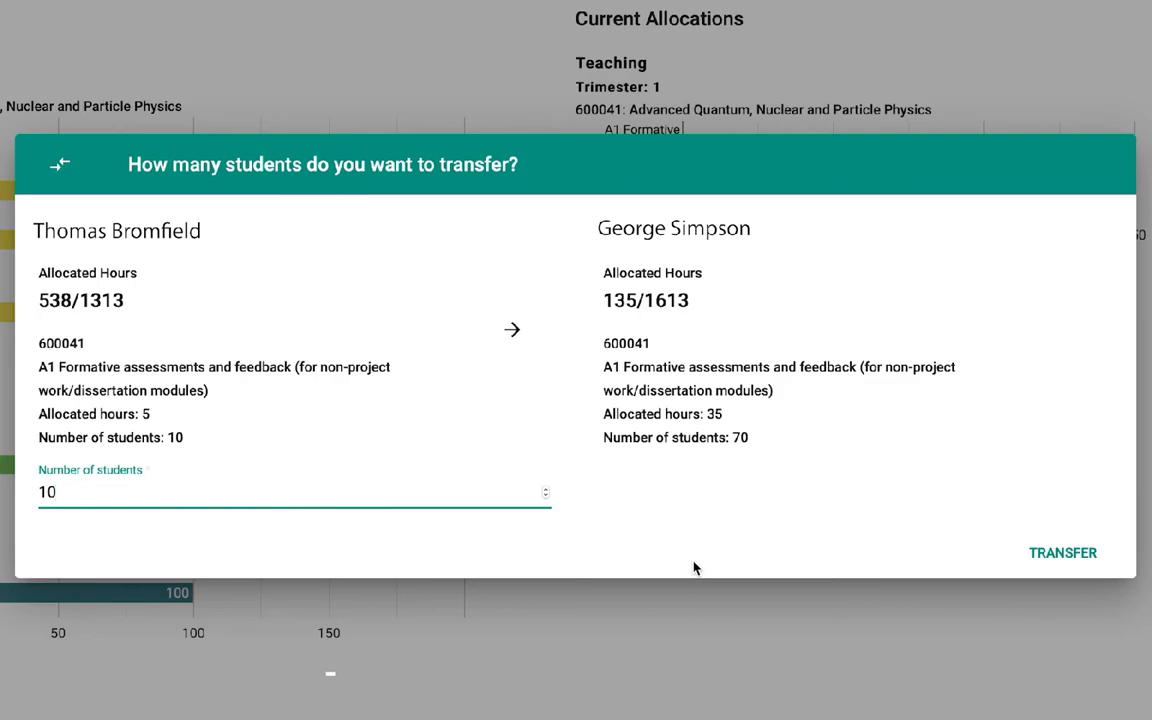
key("BackSpace")
key("BackSpace")
type("20")
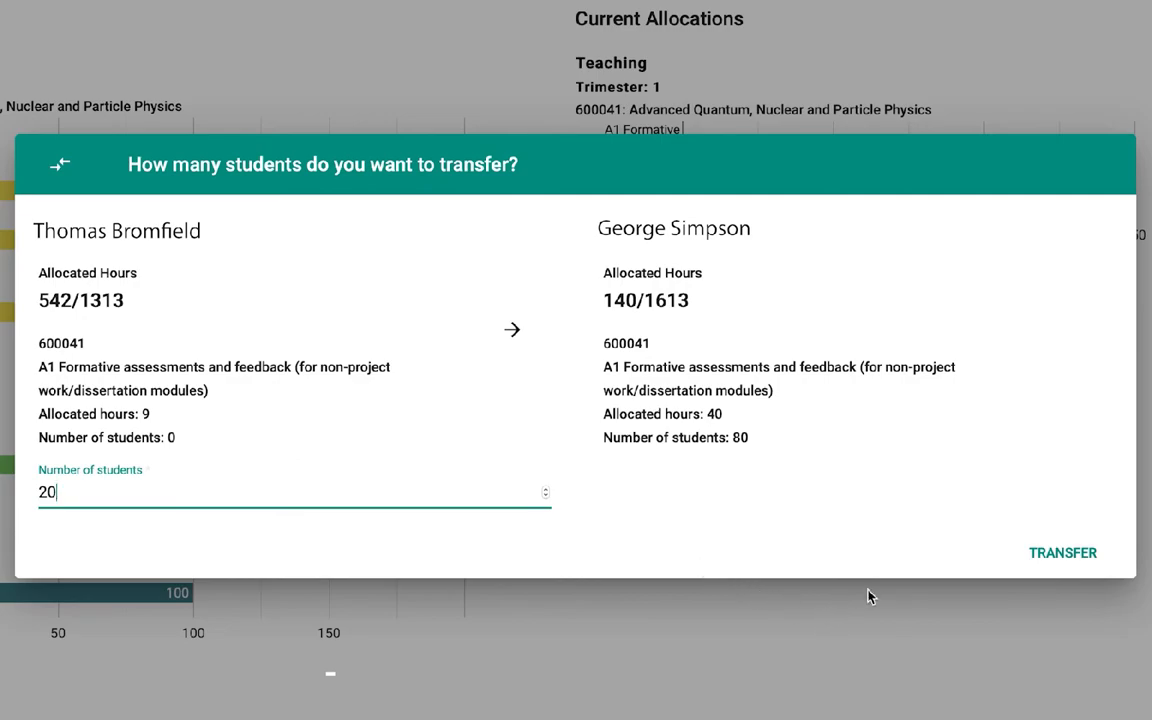
left_click(1040, 562)
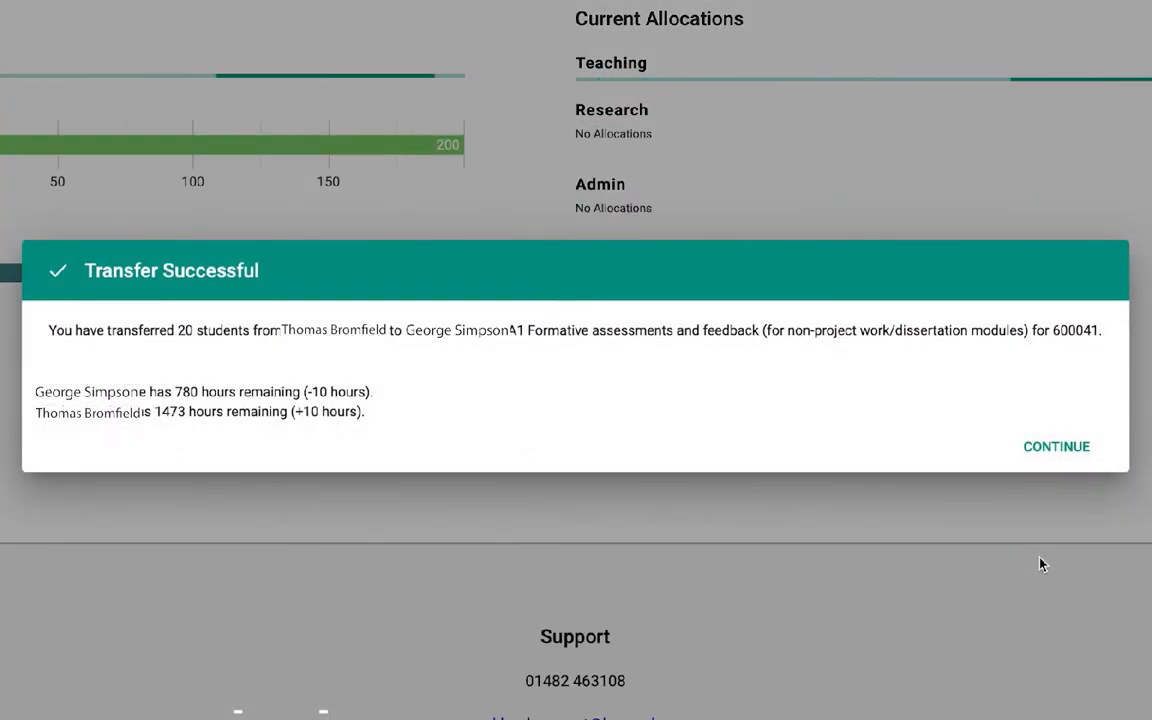
left_click(1060, 448)
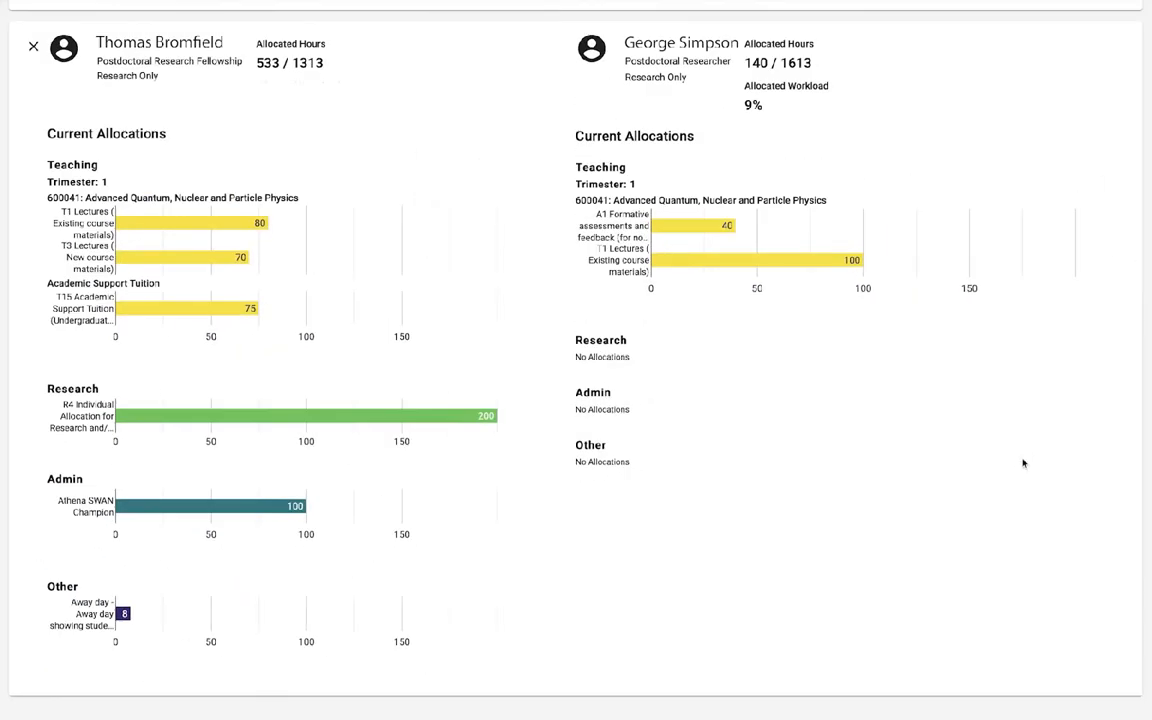
scroll(1075, 494, "up", 4)
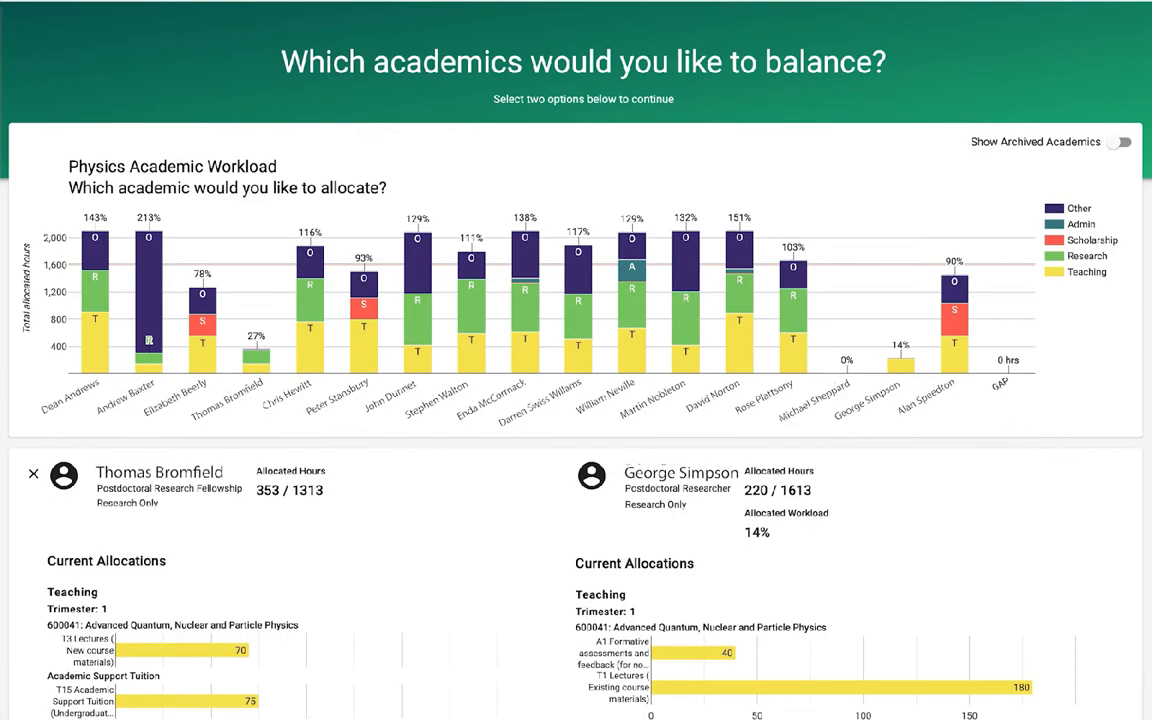
scroll(576, 360, "up", 1)
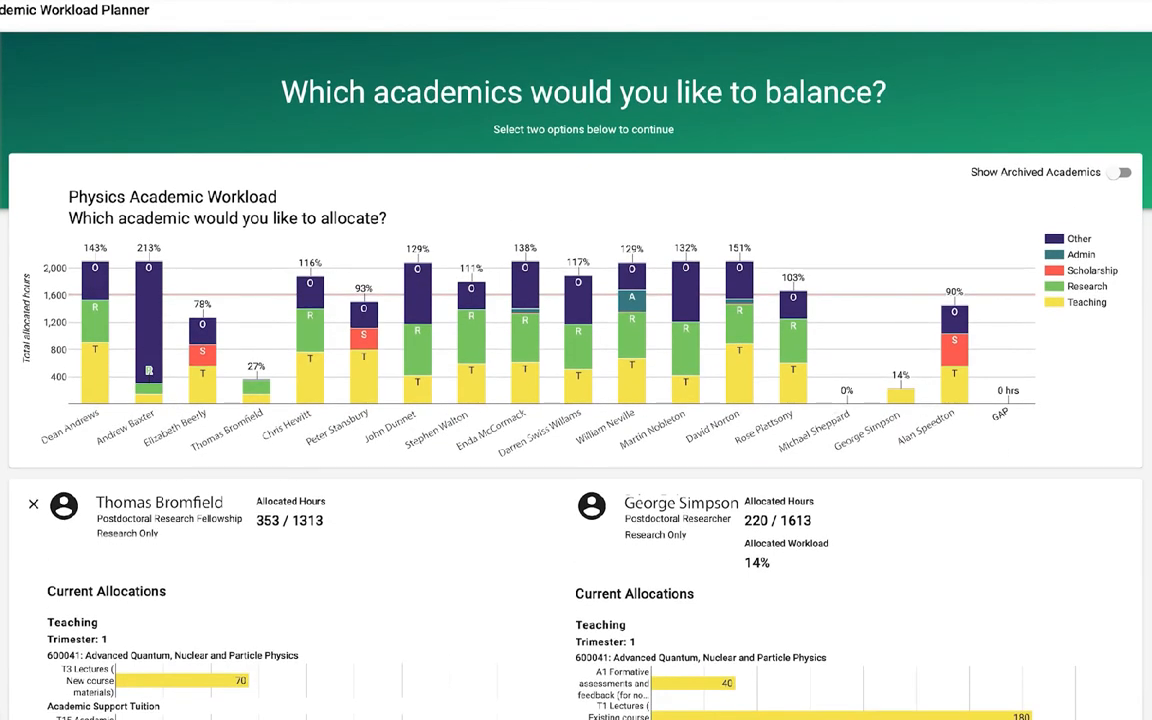